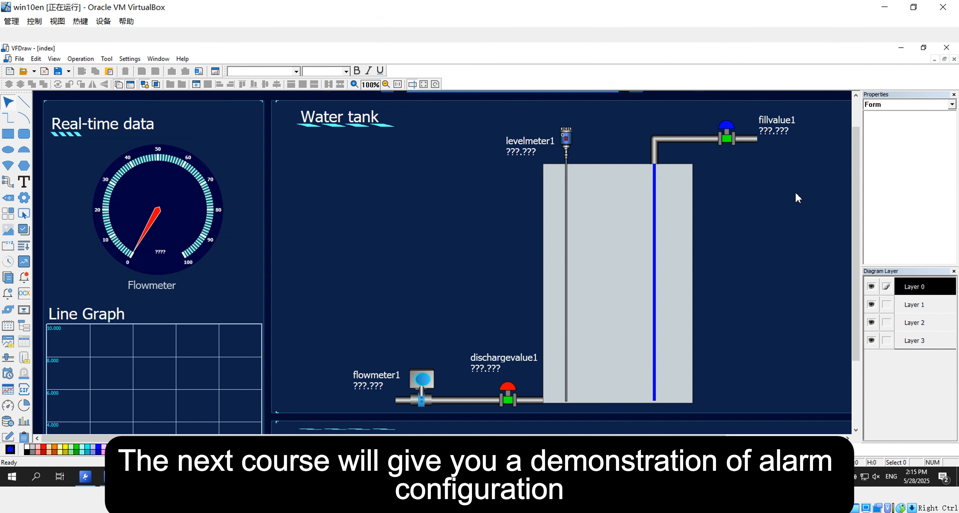
Switch to VxExplorer, open SubProject0's database and widen the Tag Name column to show the full tag names
left_click(904, 50)
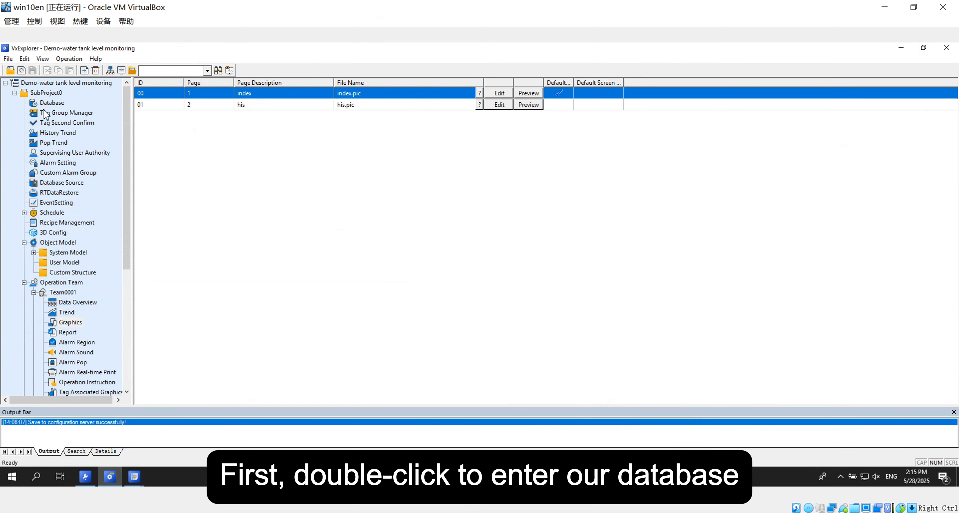
double_click(52, 103)
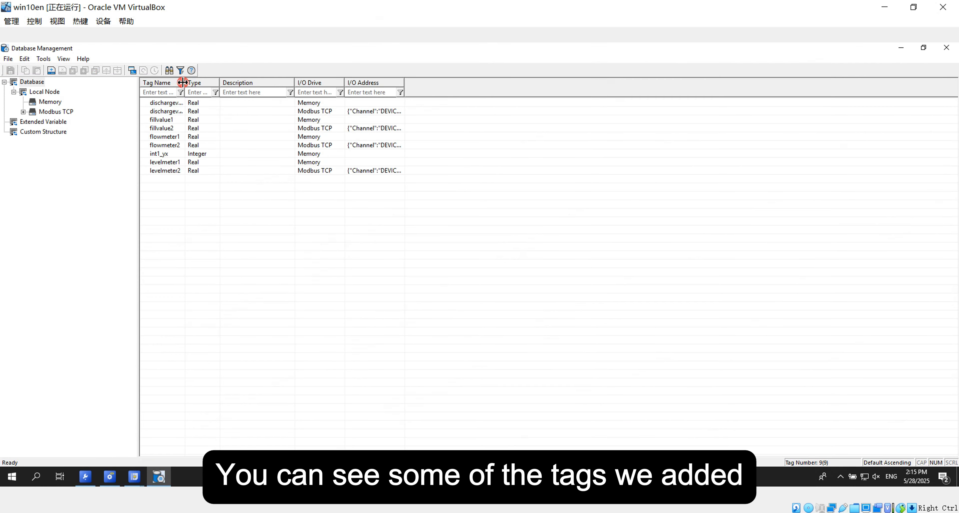
left_click_drag(184, 82, 244, 89)
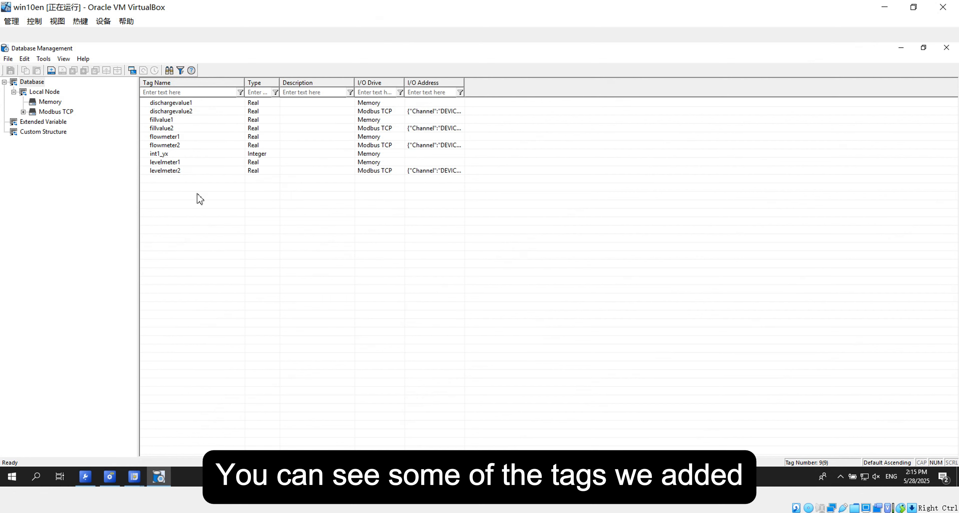
Enable alarming for the fillvalue1 tag and activate its H and L alarm types
double_click(172, 119)
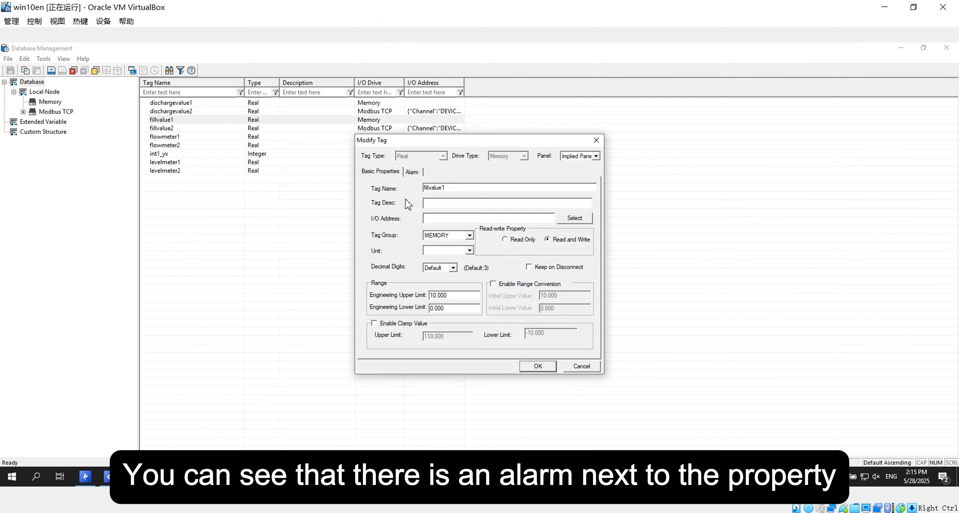
left_click(411, 172)
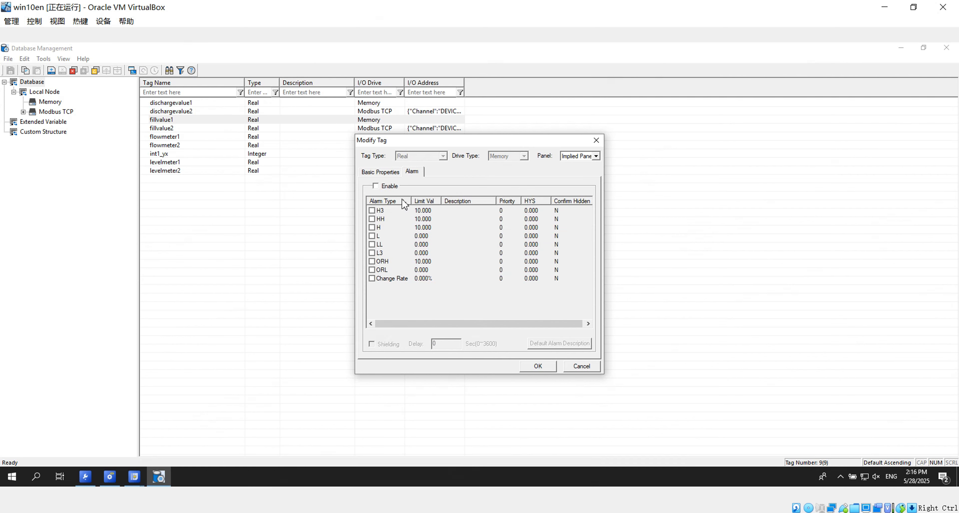
left_click(376, 186)
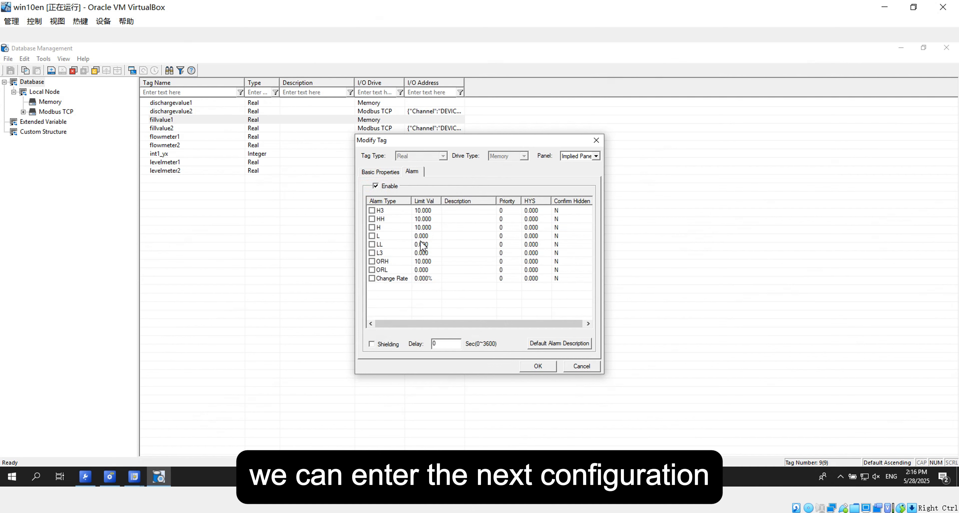
left_click(371, 228)
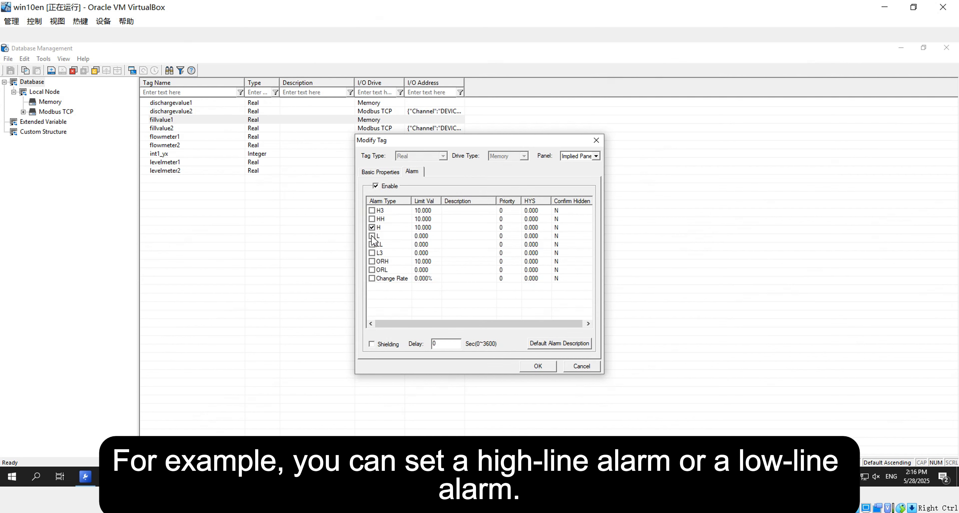
left_click(372, 236)
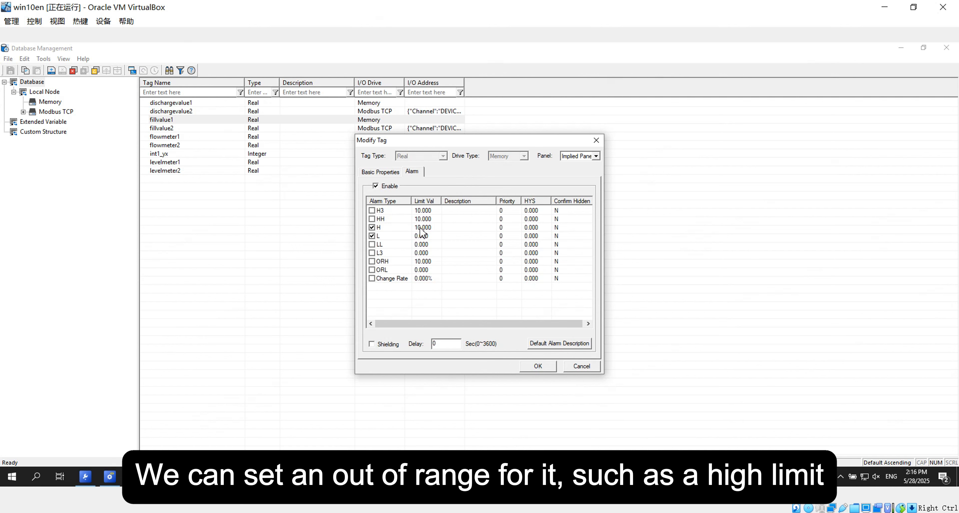
Set fillvalue1's H alarm limit to 9.000 and its L alarm limit to 0.5
left_click(420, 228)
left_click(420, 228)
left_click_drag(419, 228, 413, 228)
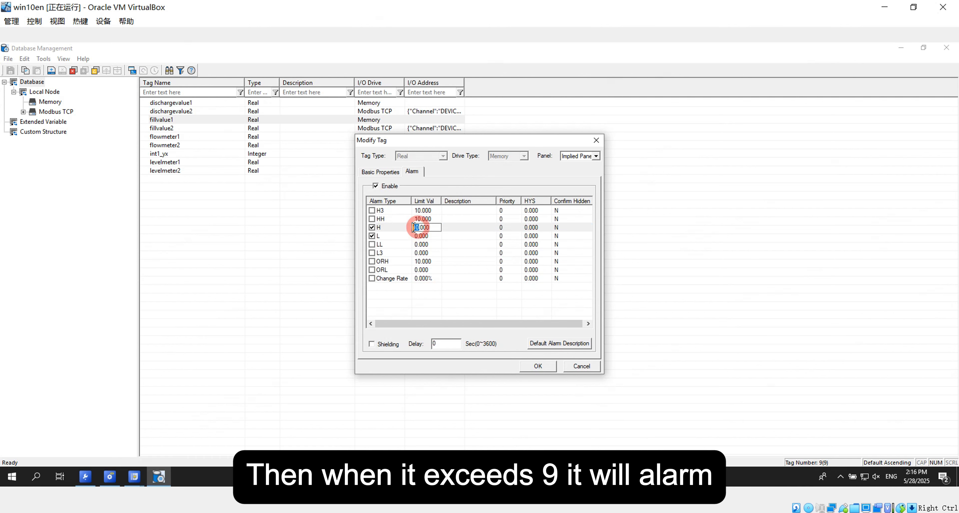
type("9")
left_click(433, 237)
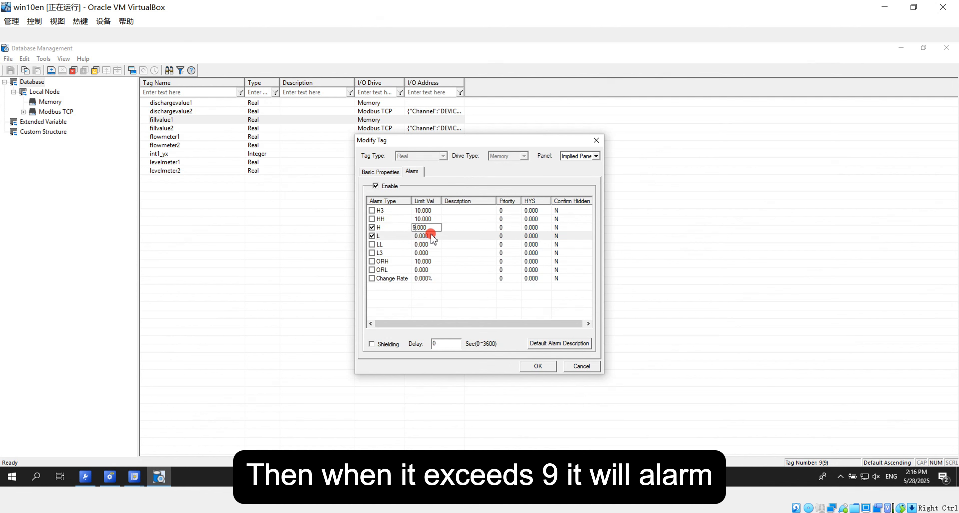
left_click(418, 236)
left_click_drag(418, 236, 432, 237)
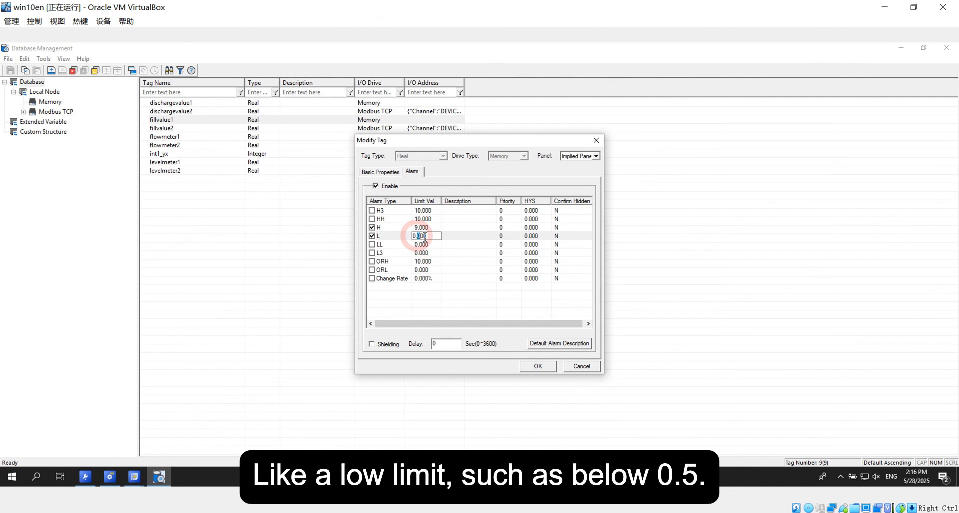
type("5")
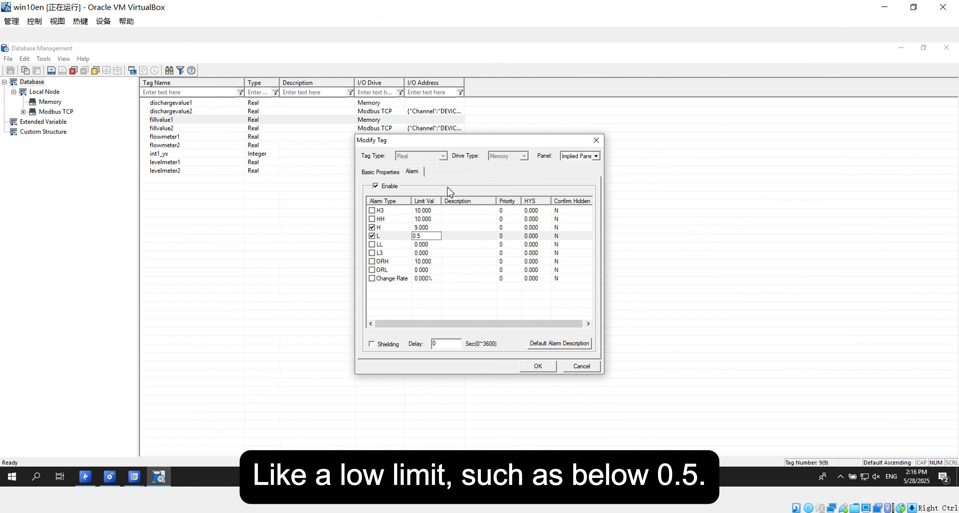
left_click(432, 254)
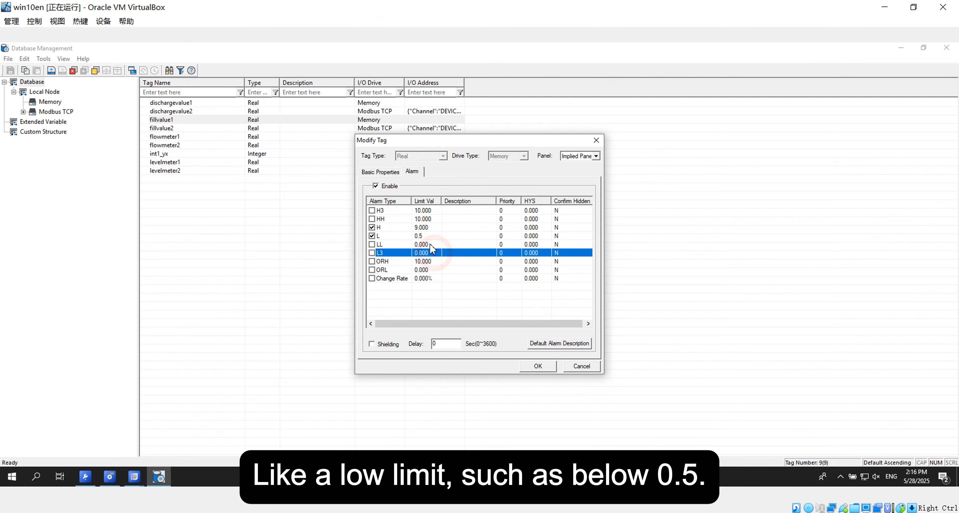
left_click(426, 227)
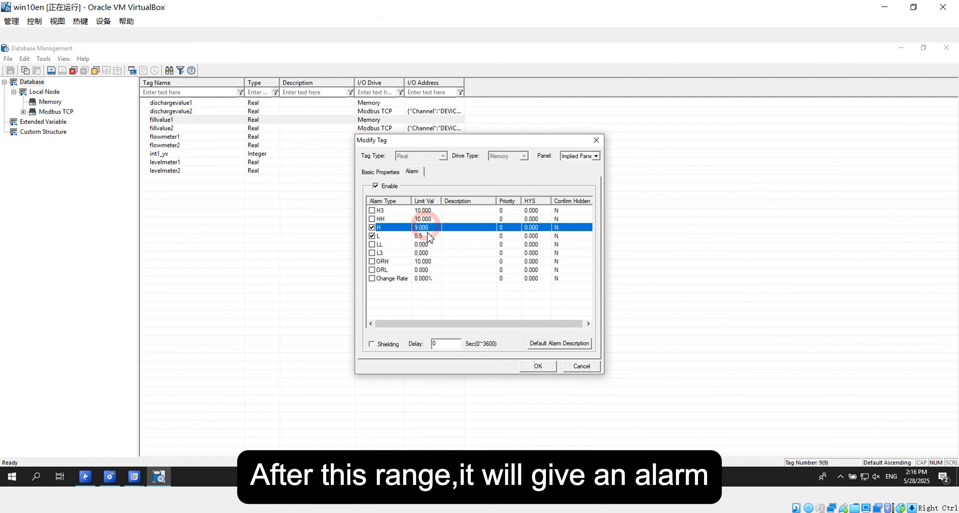
left_click(425, 237)
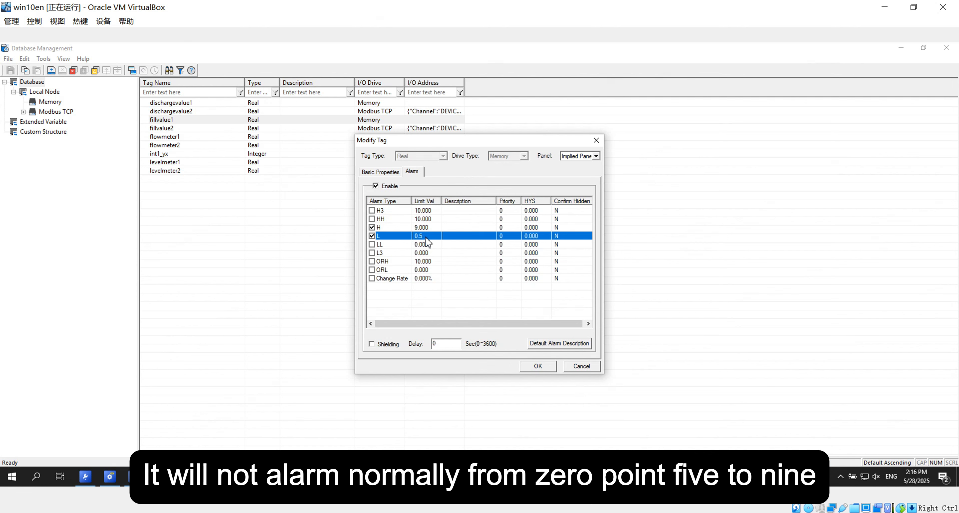
Set fillvalue1's alarm priorities to 11 for L and 12 for H, and accept the tag changes
left_click(505, 227)
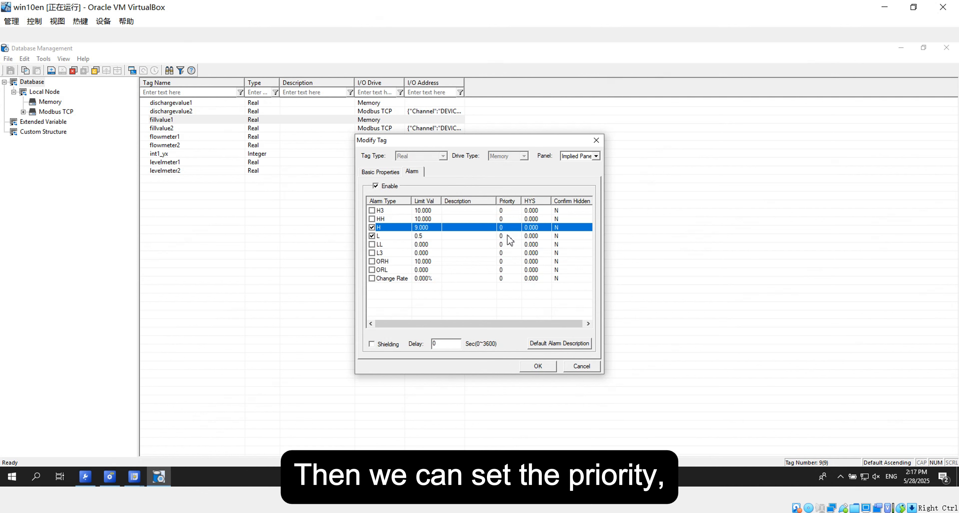
left_click(507, 236)
left_click(507, 236)
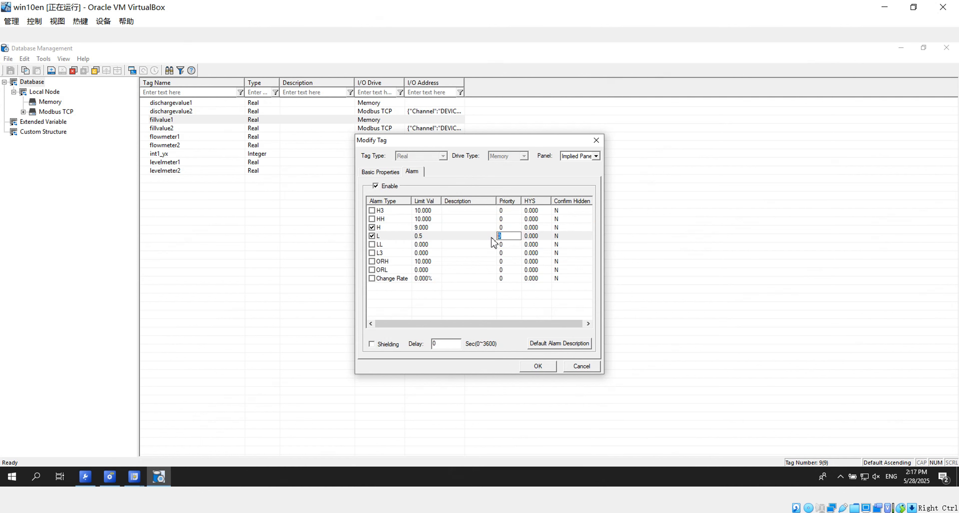
type("11")
left_click(497, 227)
left_click(497, 227)
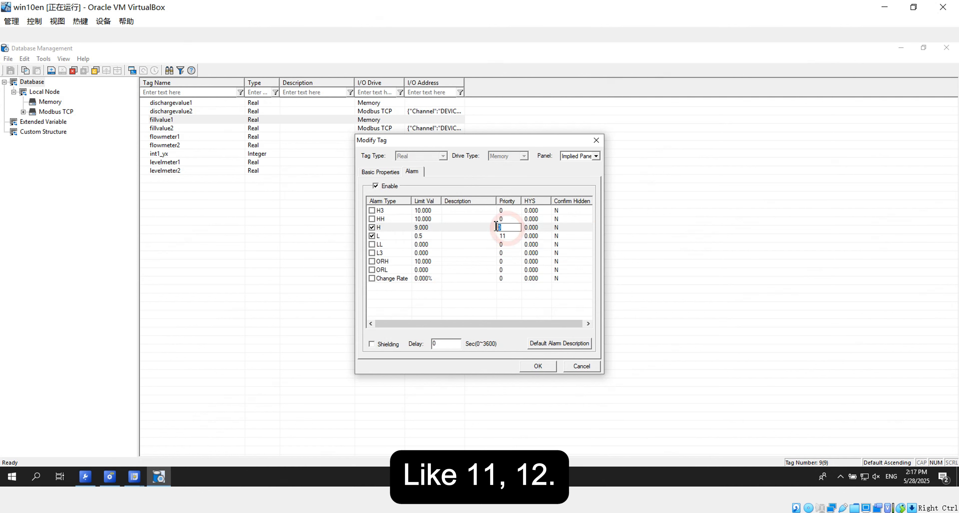
type("12")
left_click(510, 290)
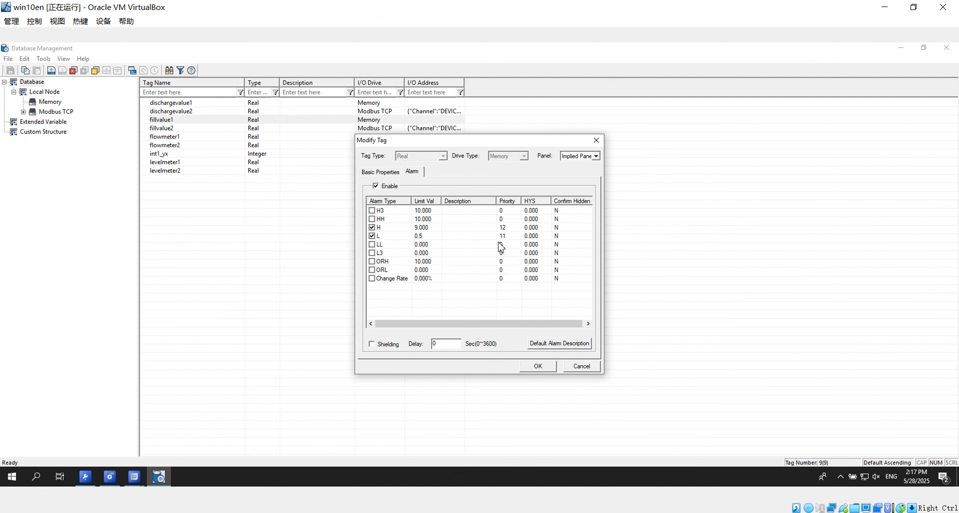
left_click(539, 367)
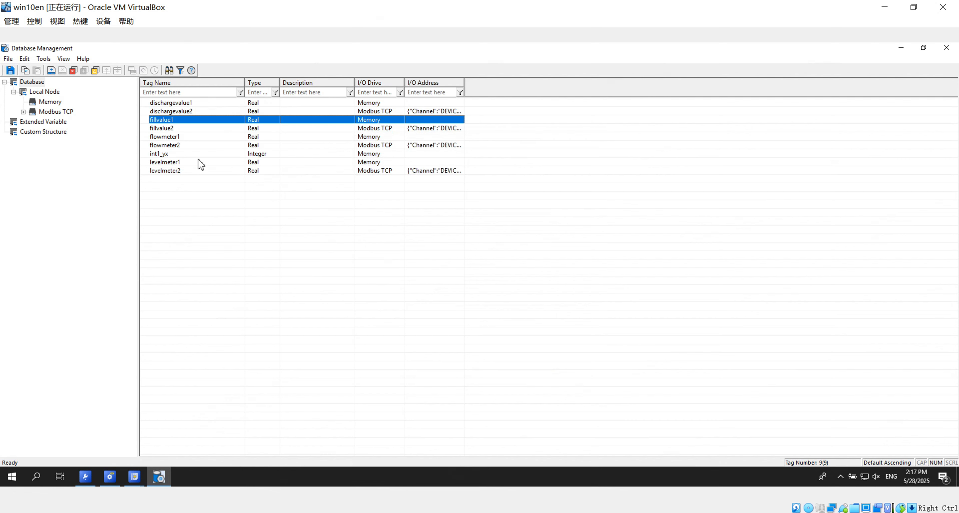
Enable alarming for the levelmeter1 tag and activate its HH and LL alarm types
double_click(190, 163)
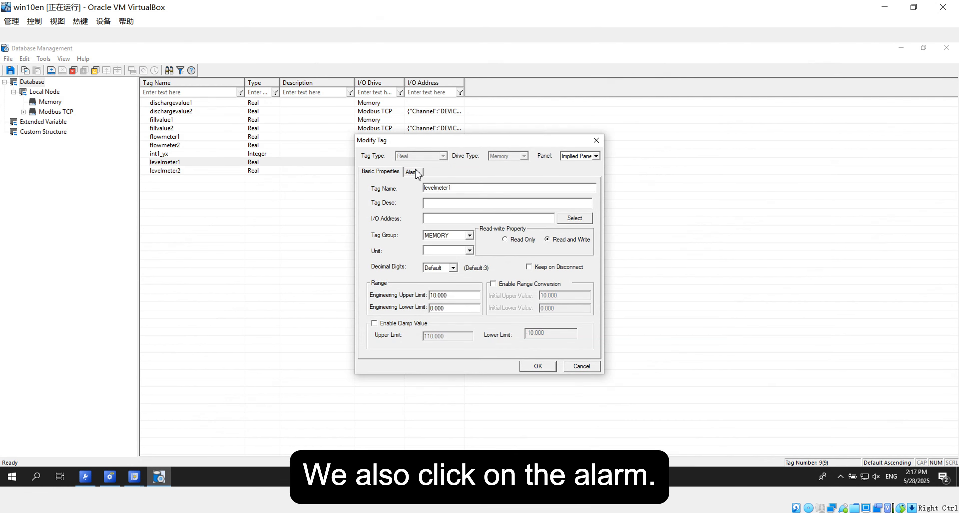
left_click(413, 174)
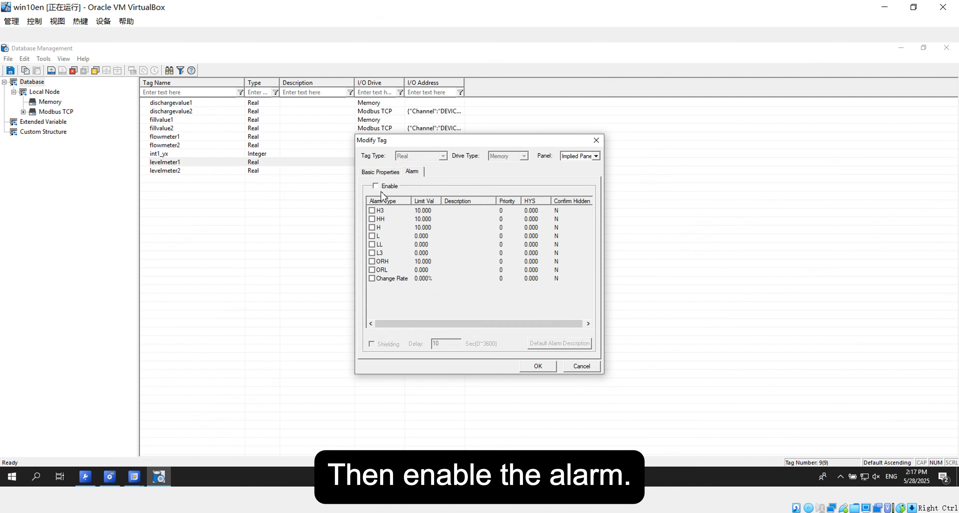
left_click(375, 186)
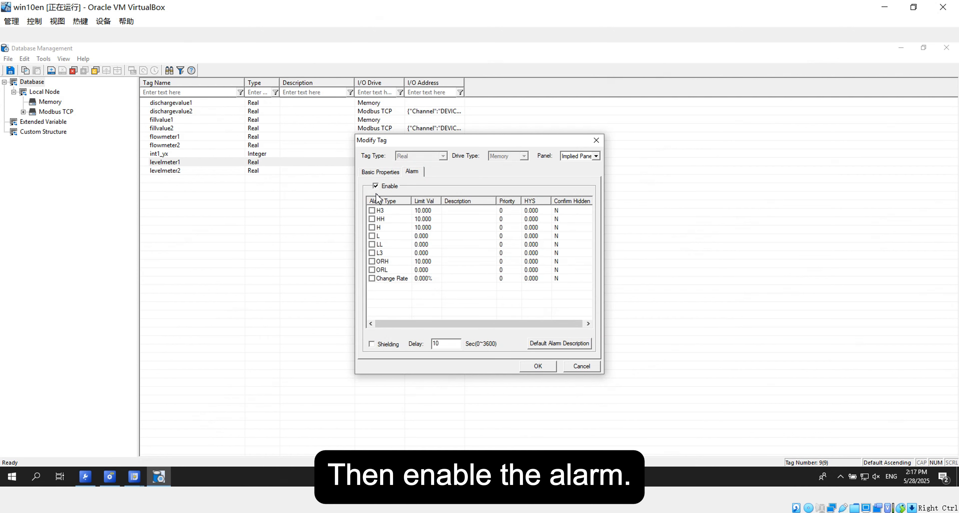
left_click(372, 220)
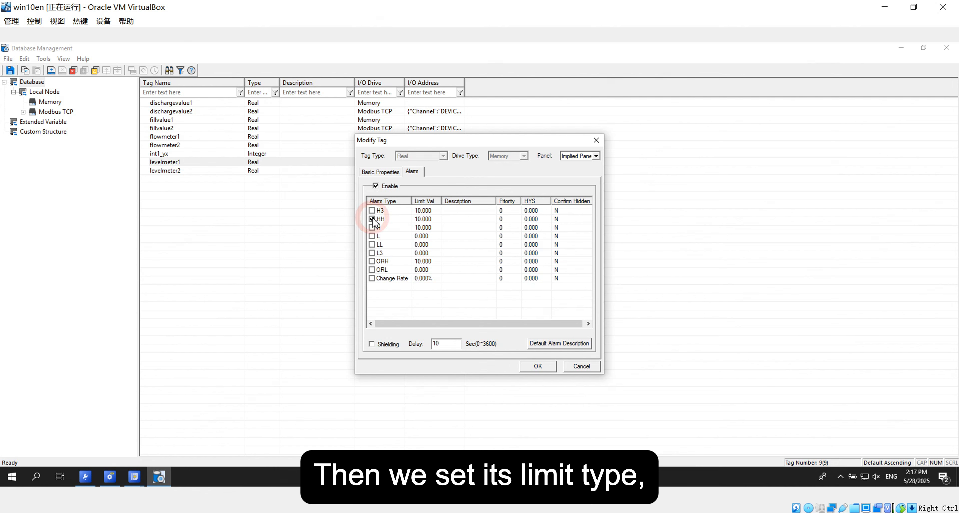
left_click(372, 244)
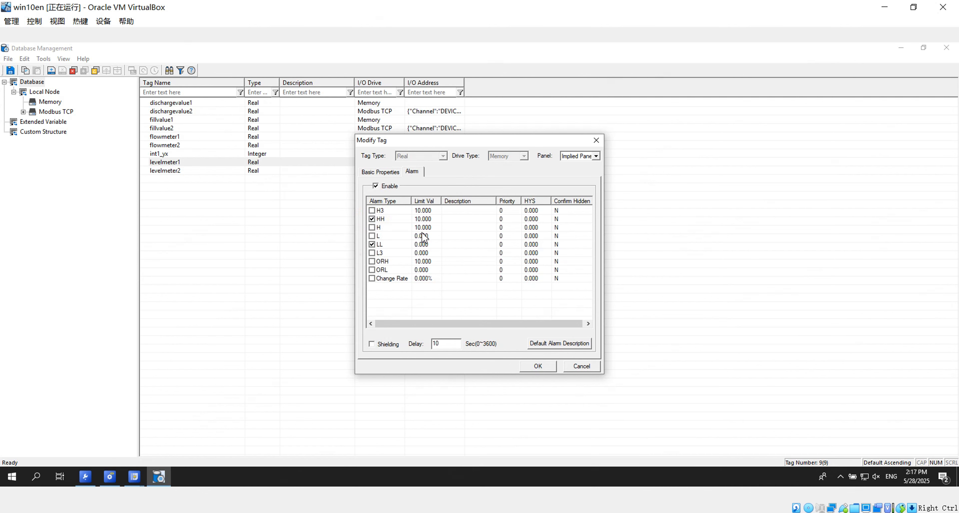
Set levelmeter1's HH alarm limit to 9.000 and its LL alarm limit to 1.000
double_click(421, 222)
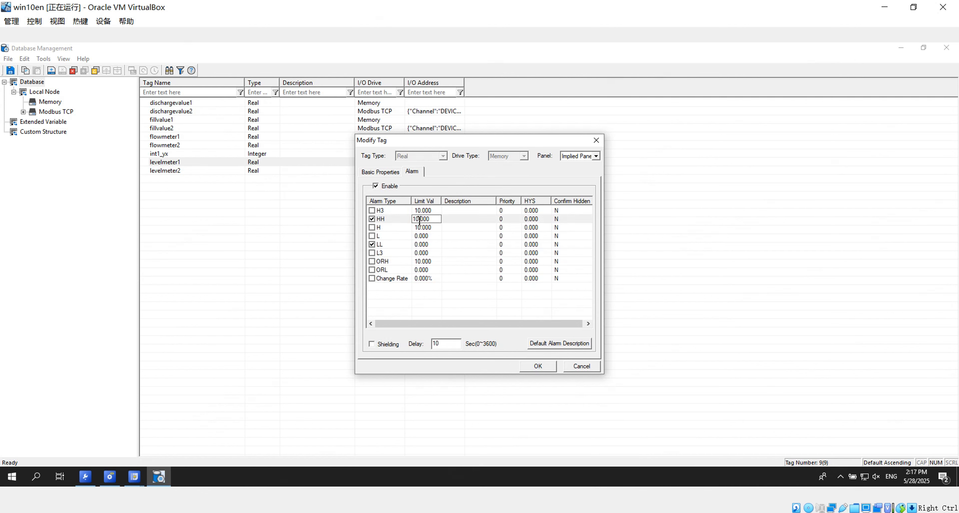
left_click_drag(420, 220, 413, 221)
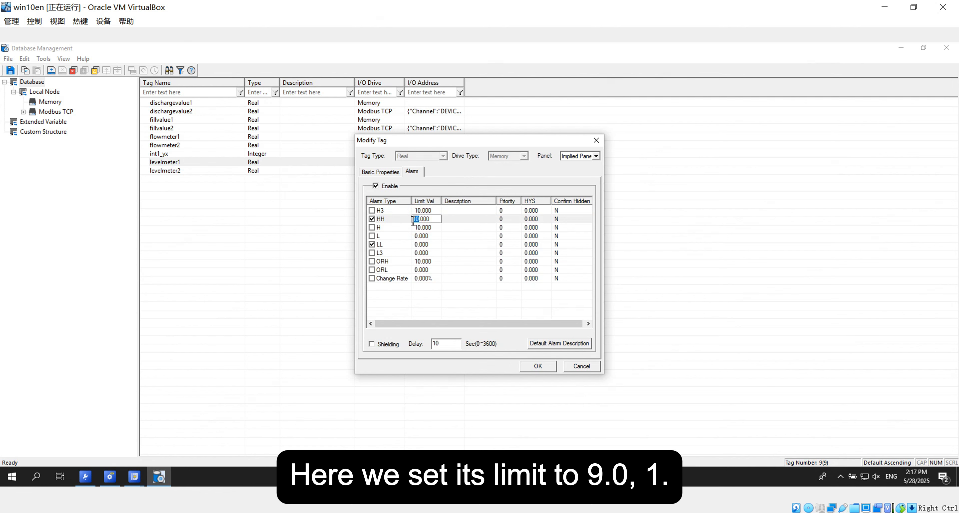
left_click(426, 244)
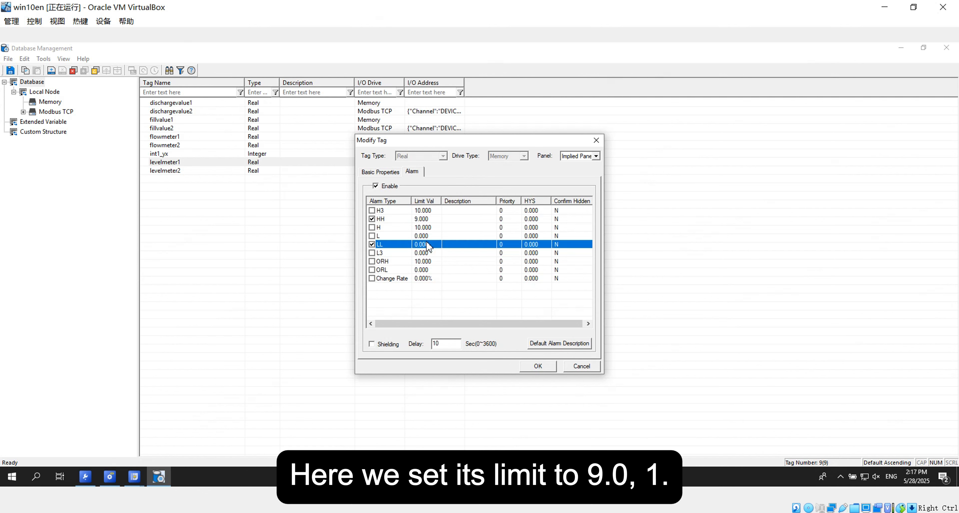
double_click(423, 244)
type("1")
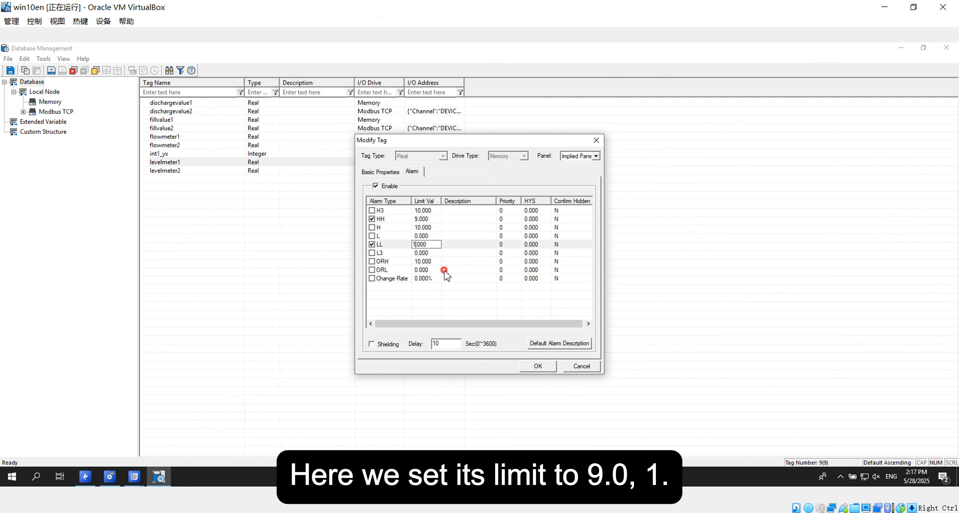
left_click(444, 271)
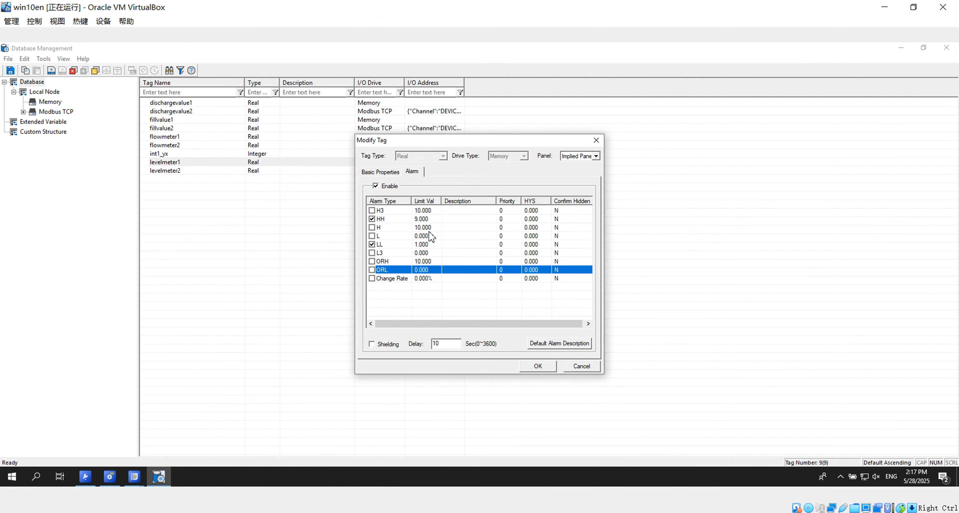
Set levelmeter1's LL alarm priority to 5, accept the tag changes and save the database
left_click(509, 220)
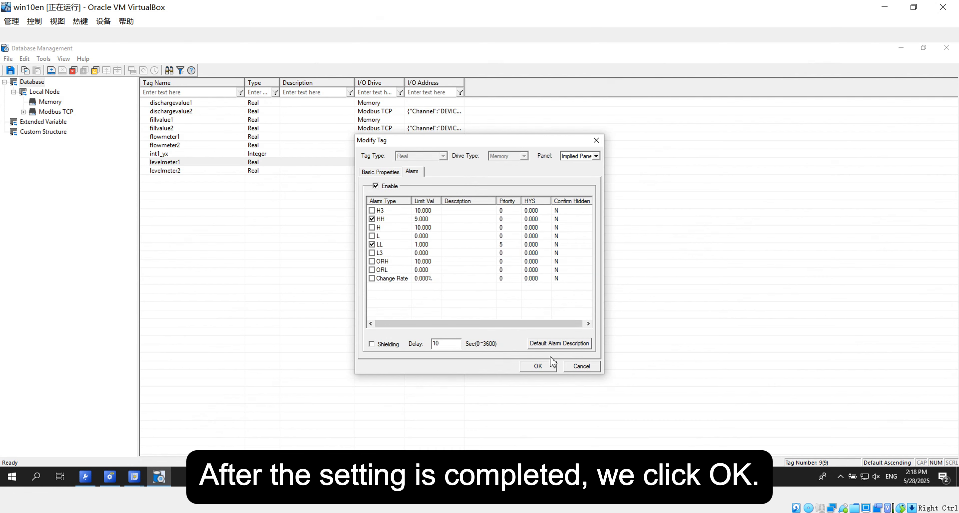
left_click(538, 367)
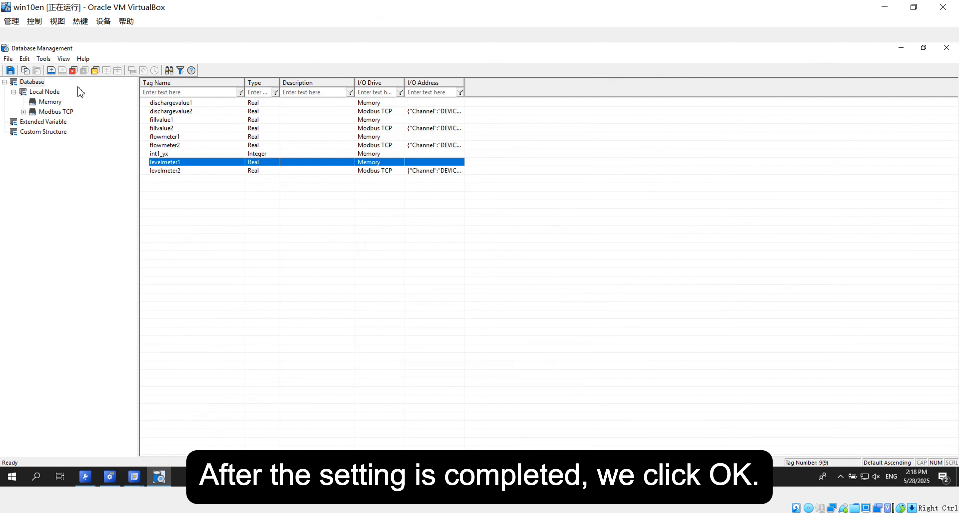
left_click(10, 71)
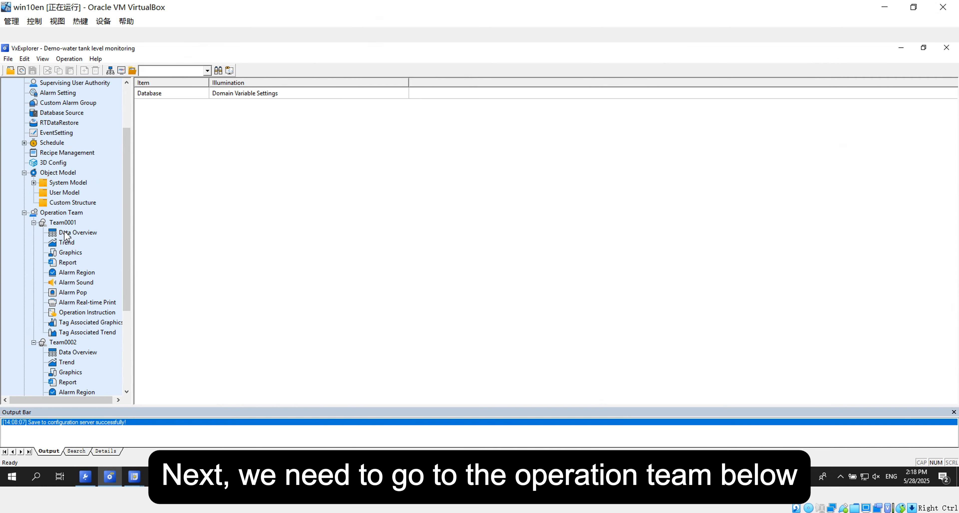
In Team0001's alarm region settings, clear all default alarm groups and select them all again
left_click(61, 213)
left_click(71, 224)
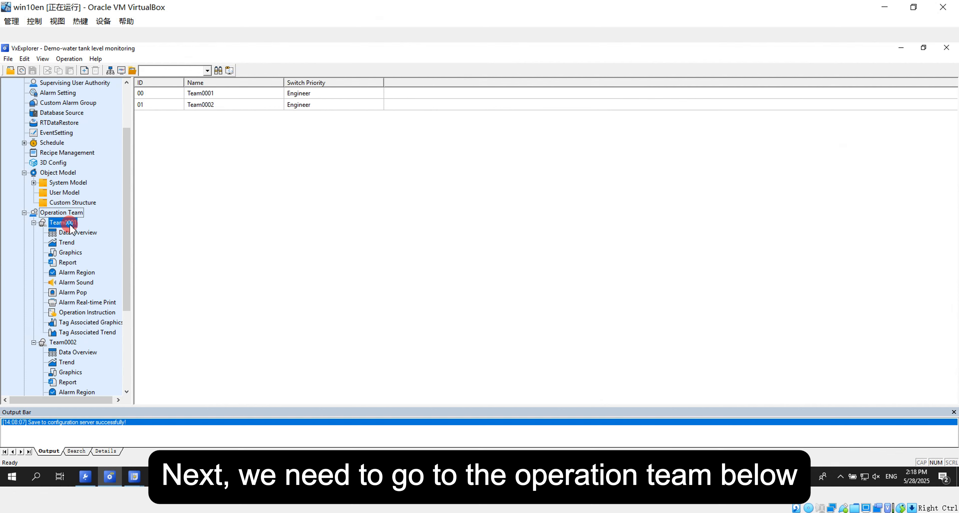
left_click(80, 275)
right_click(80, 277)
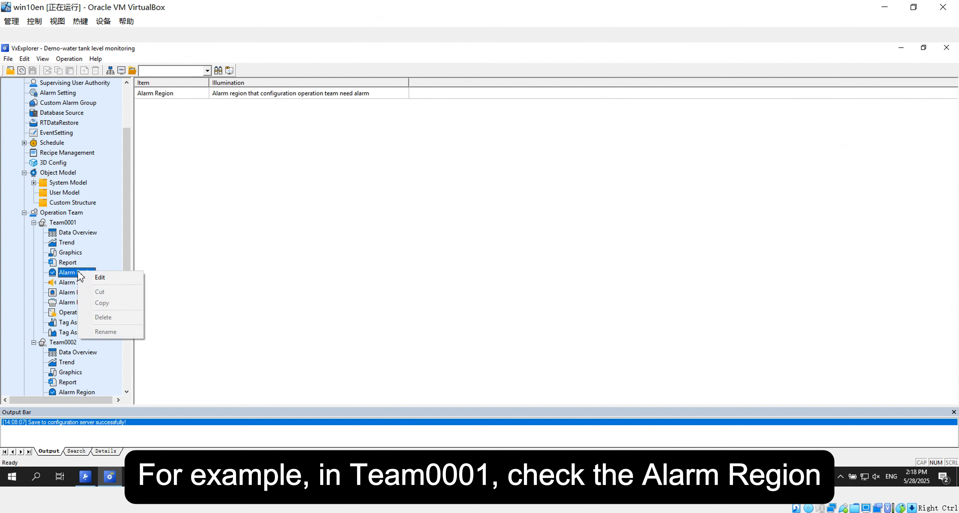
left_click(98, 279)
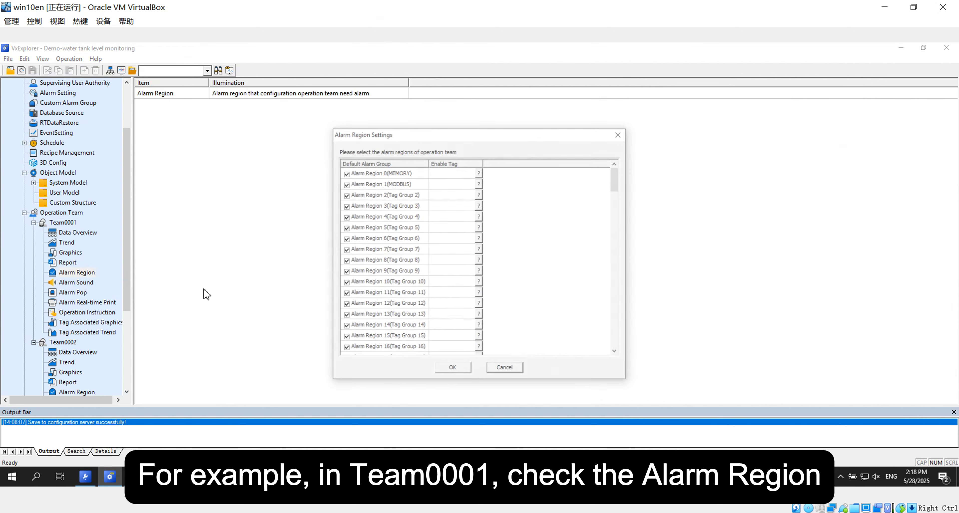
right_click(377, 167)
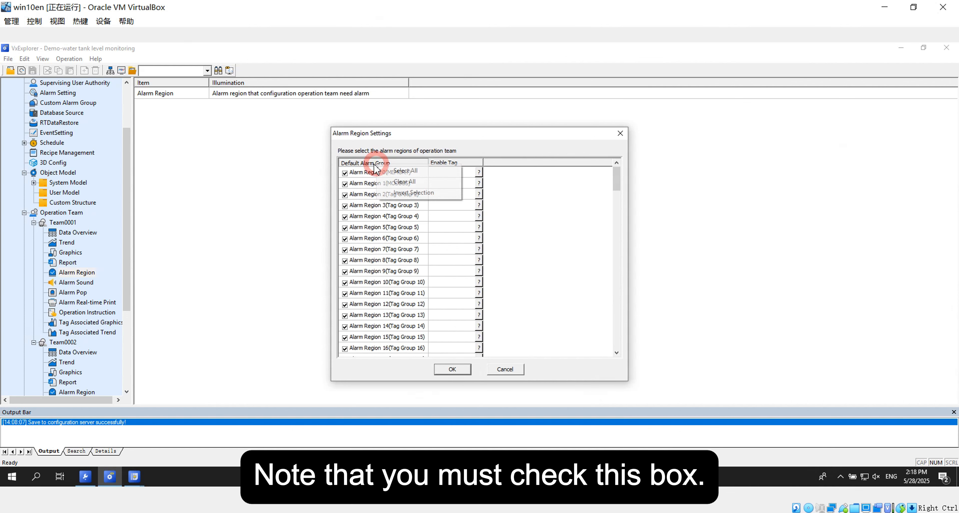
left_click(398, 183)
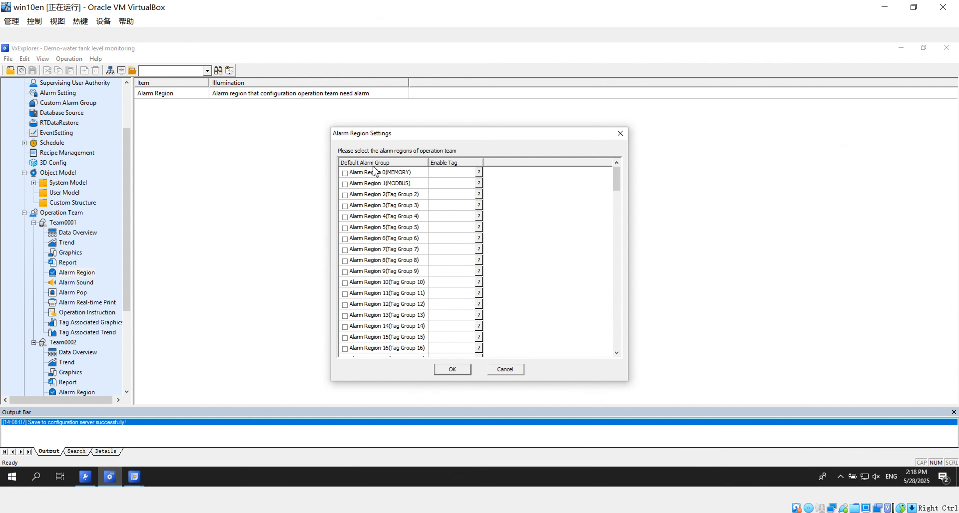
right_click(394, 164)
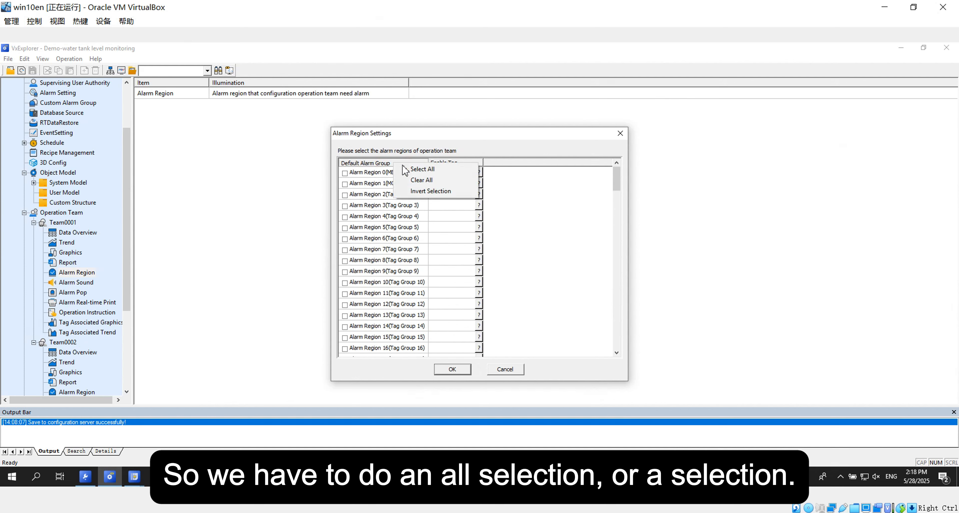
left_click(406, 170)
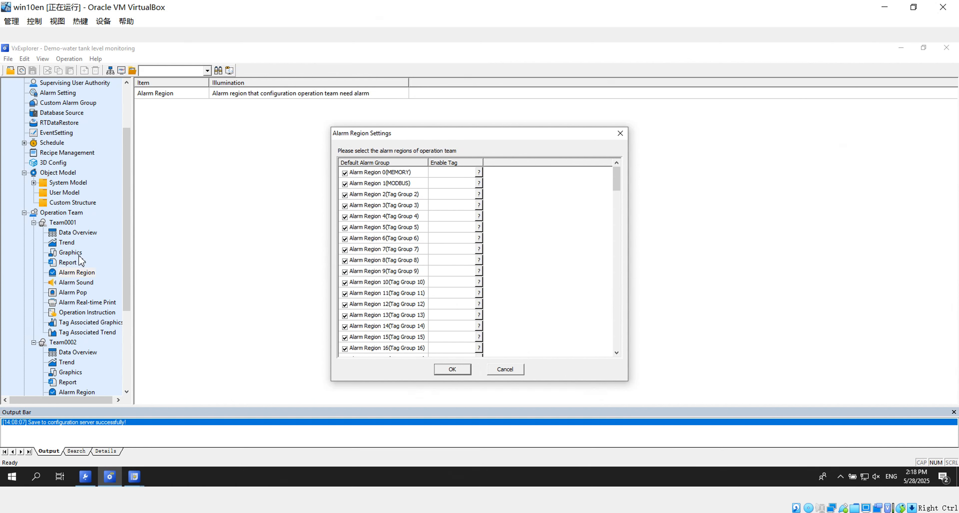
Exclude Alarm Regions 10 through 16 from the operation team's selected alarm groups
left_click(345, 282)
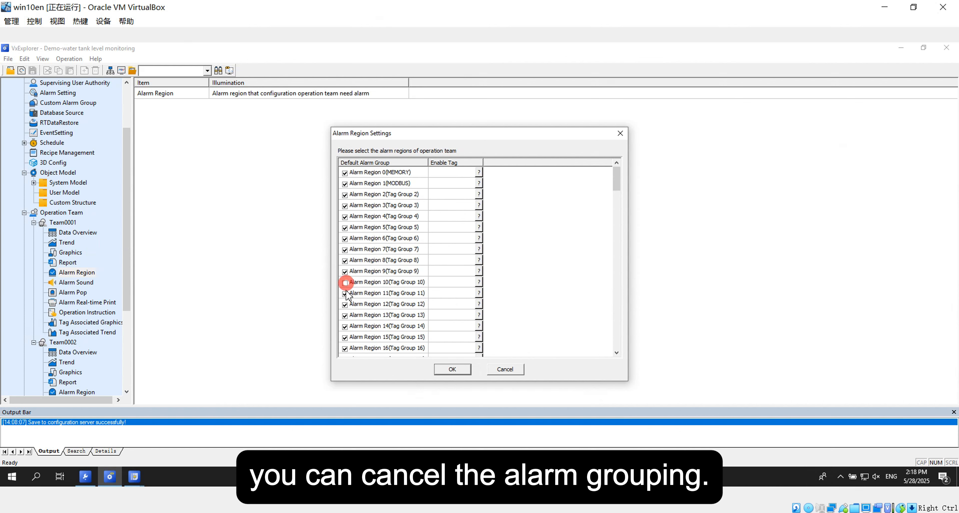
left_click(345, 293)
left_click(344, 305)
left_click(345, 316)
left_click(345, 326)
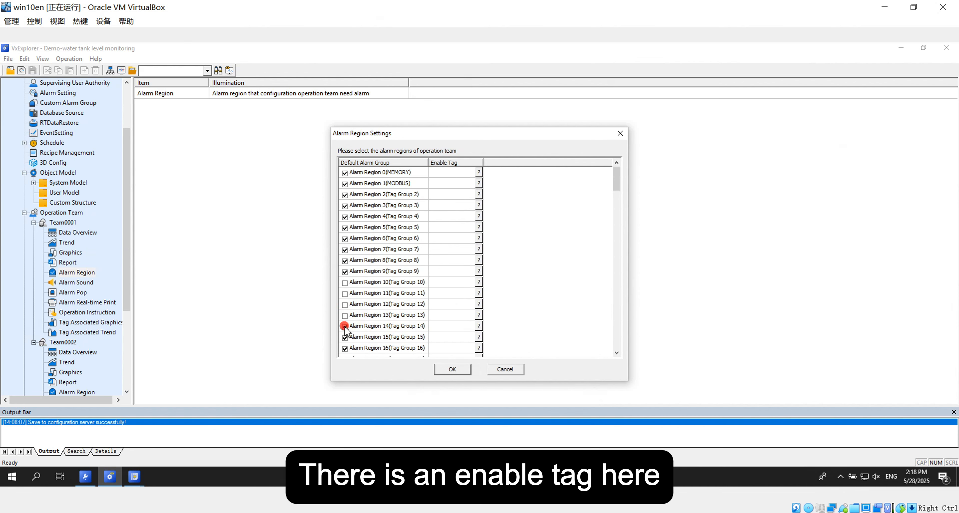
left_click(345, 338)
left_click(345, 349)
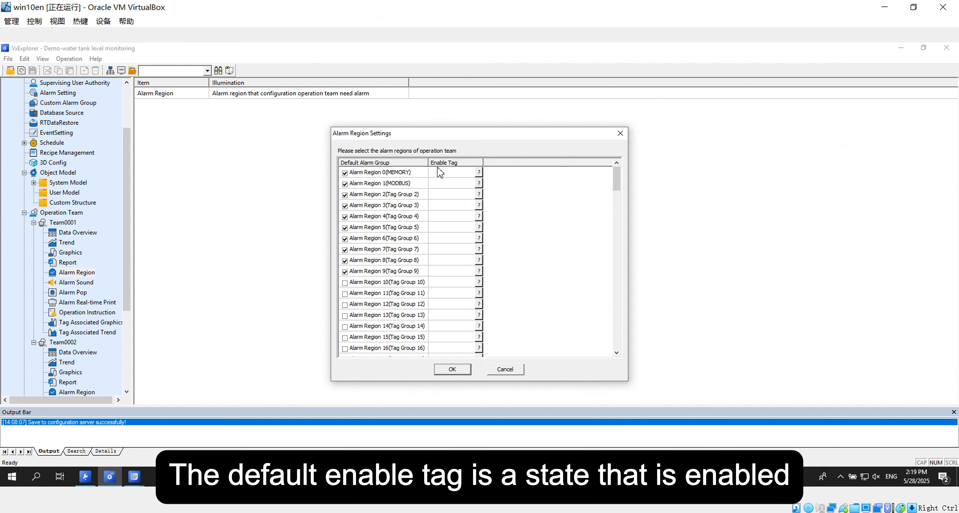
Check which tags can be bound as Alarm Region 0's enable tag, leave it unbound, and confirm the alarm region settings
left_click(480, 173)
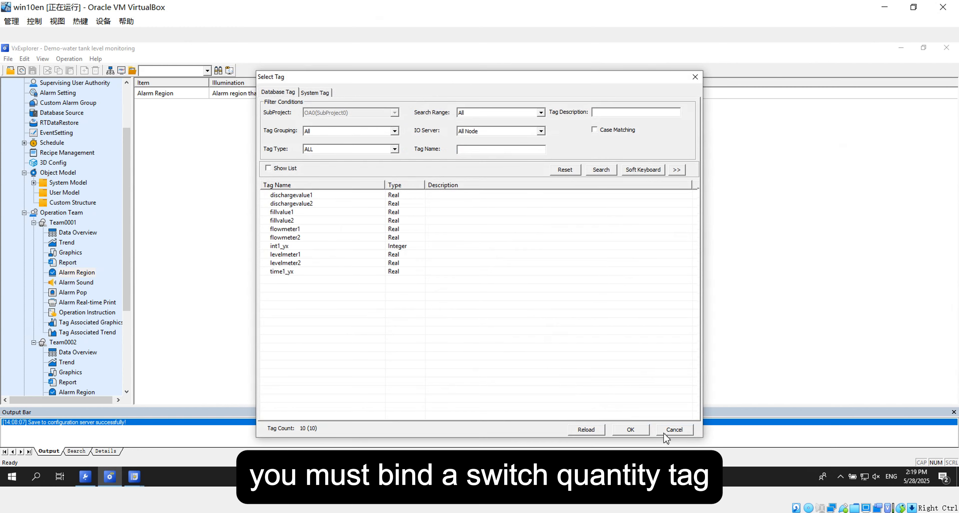
left_click(675, 429)
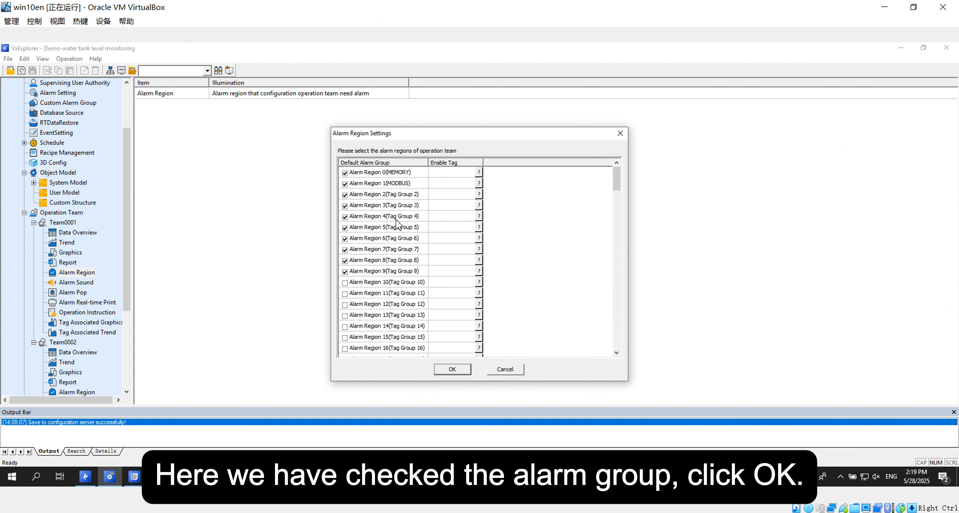
left_click(453, 370)
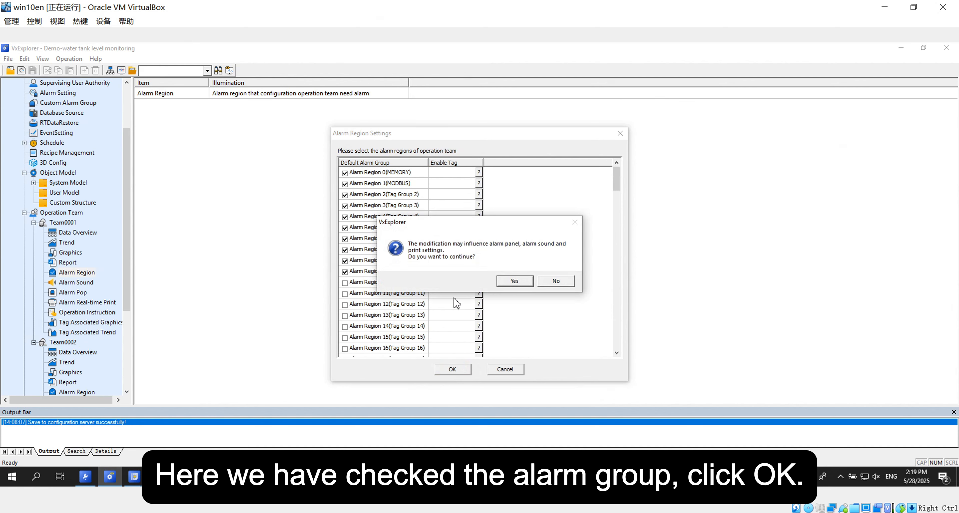
left_click(513, 283)
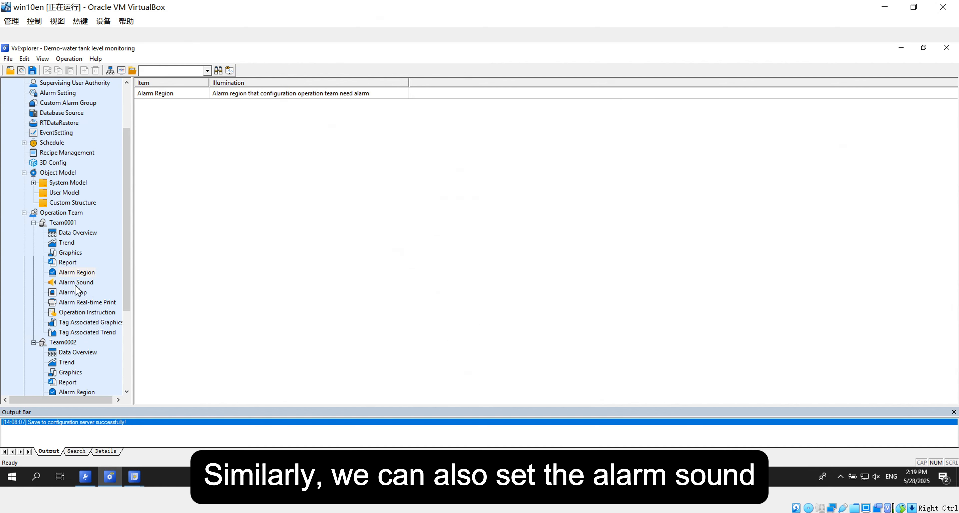
Add an alarm level item to Team0001's alarm popup settings
left_click(76, 285)
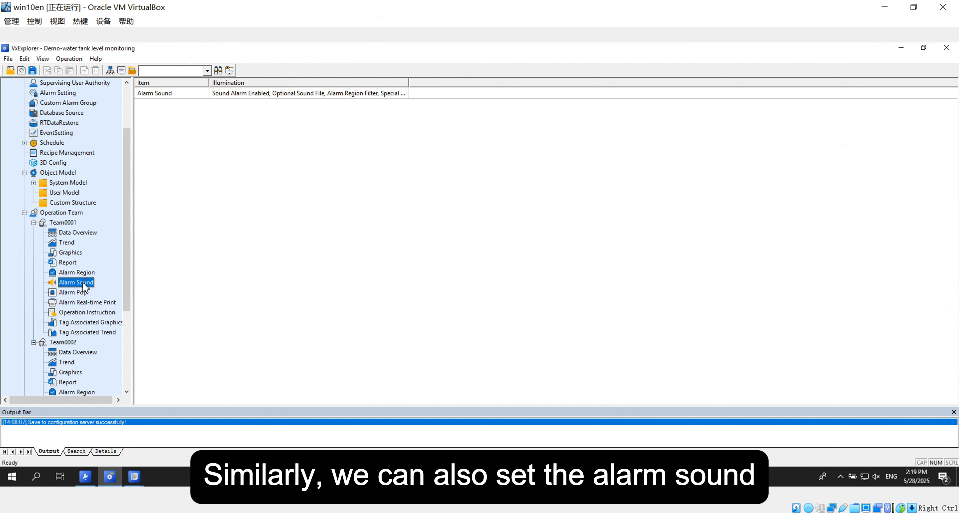
left_click(75, 295)
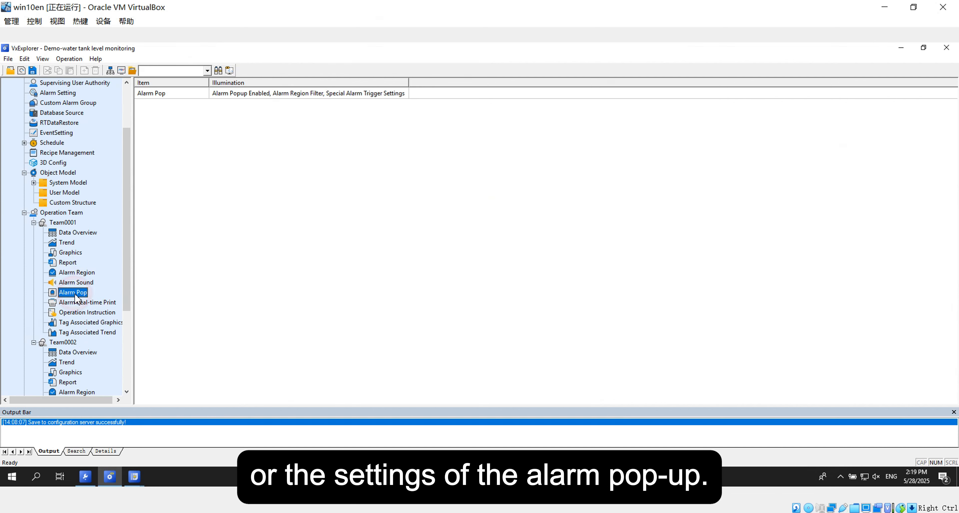
double_click(75, 293)
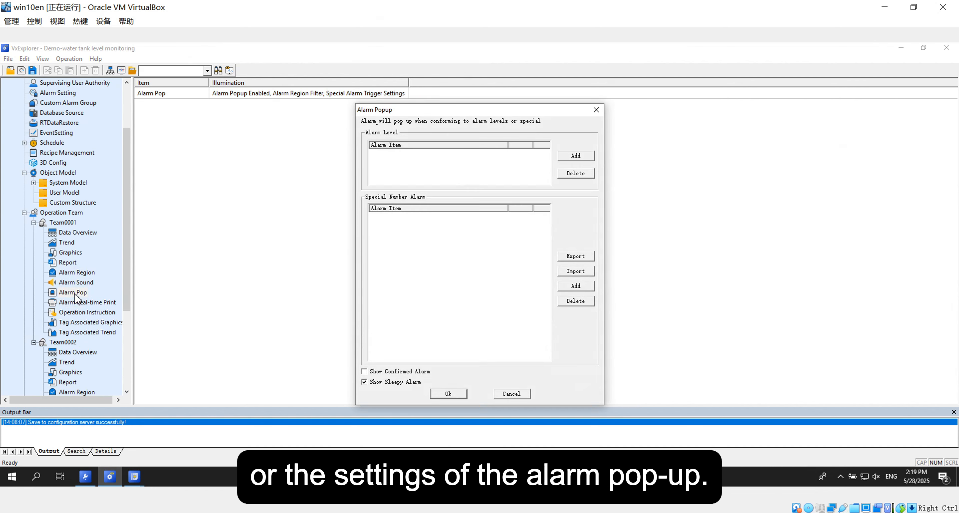
left_click(573, 155)
left_click(432, 156)
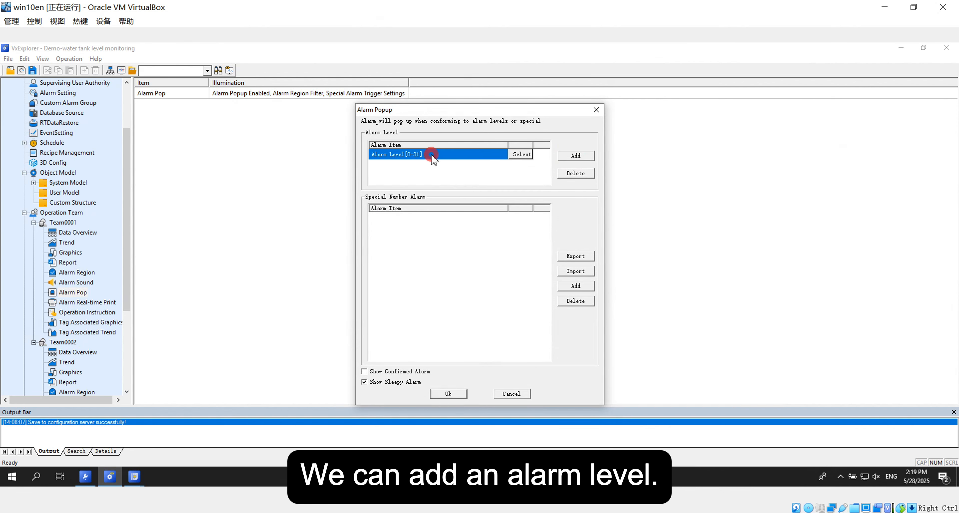
Keep the popup item's alarm level range at 0 to 31, confirm the popup settings and save the configuration
left_click(521, 155)
left_click_drag(476, 232, 457, 228)
left_click(468, 224)
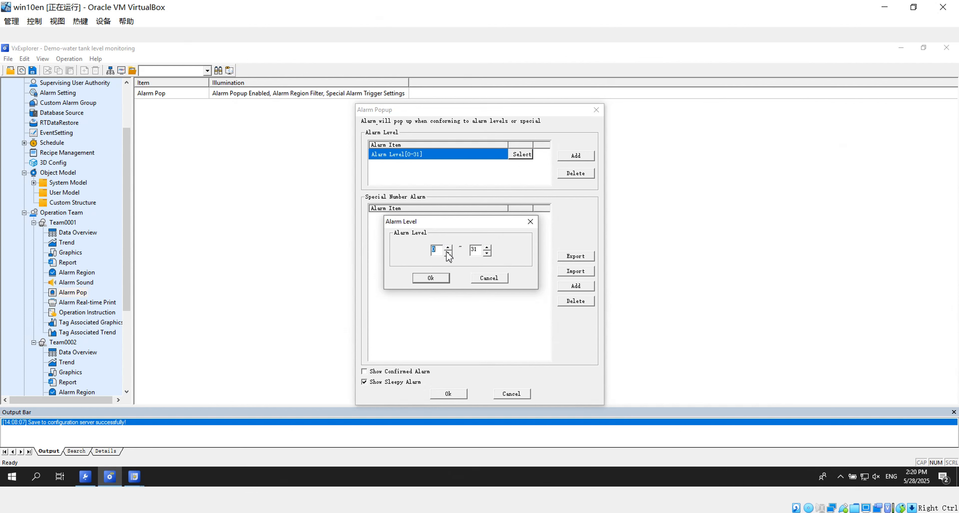
left_click(478, 251)
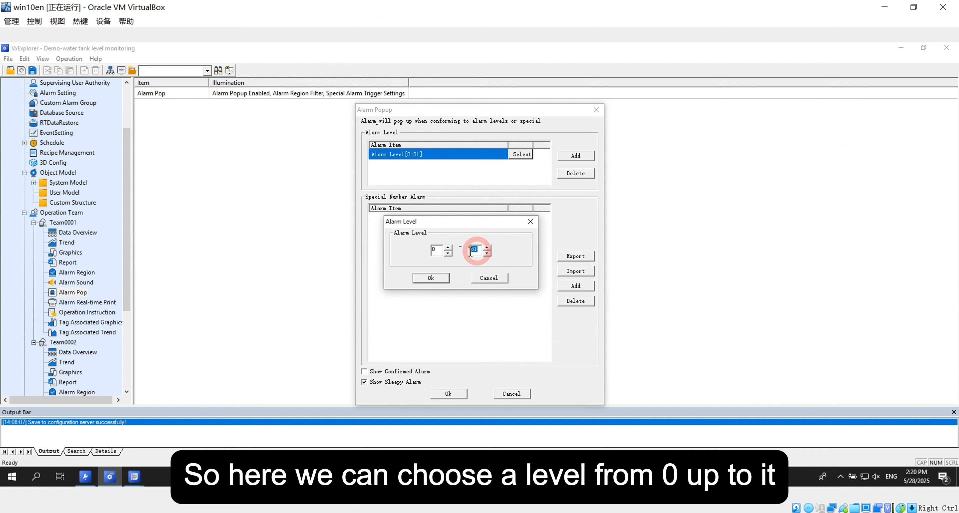
left_click(440, 252)
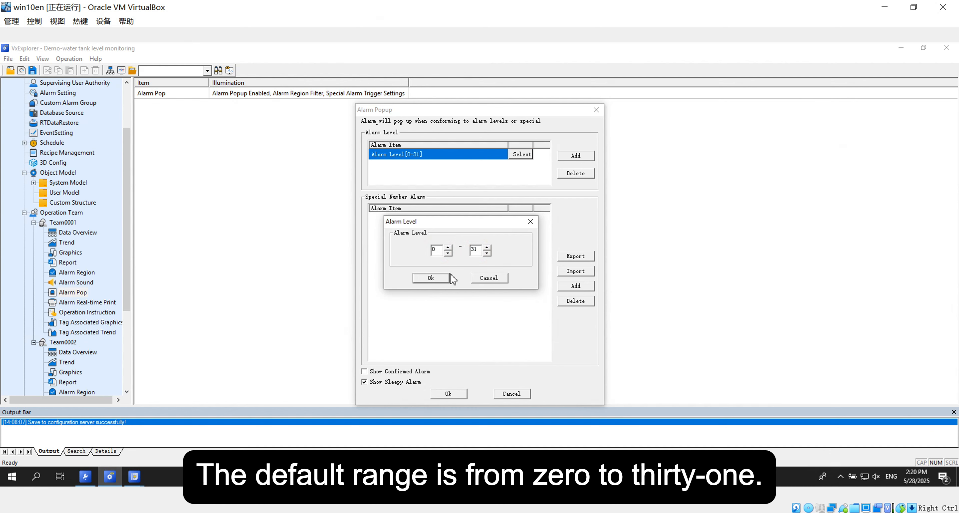
left_click(435, 280)
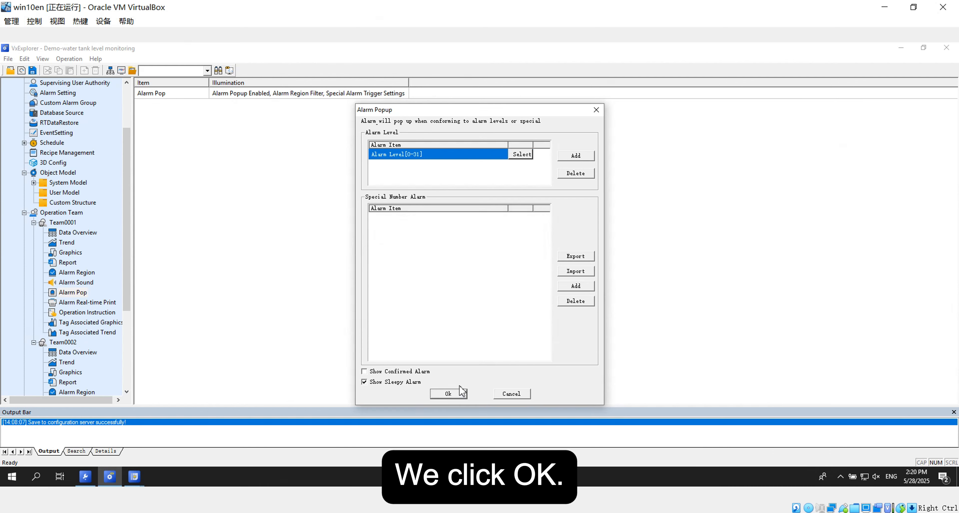
left_click(450, 394)
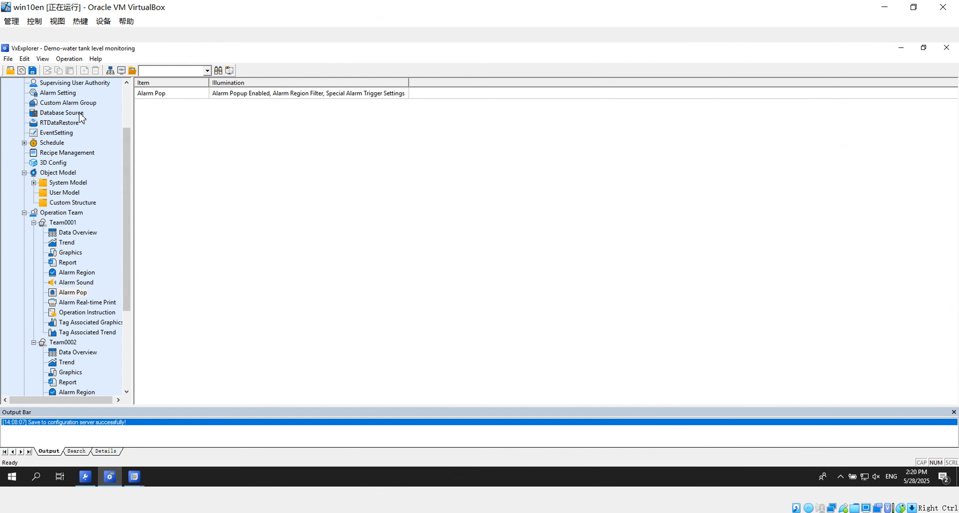
left_click(32, 70)
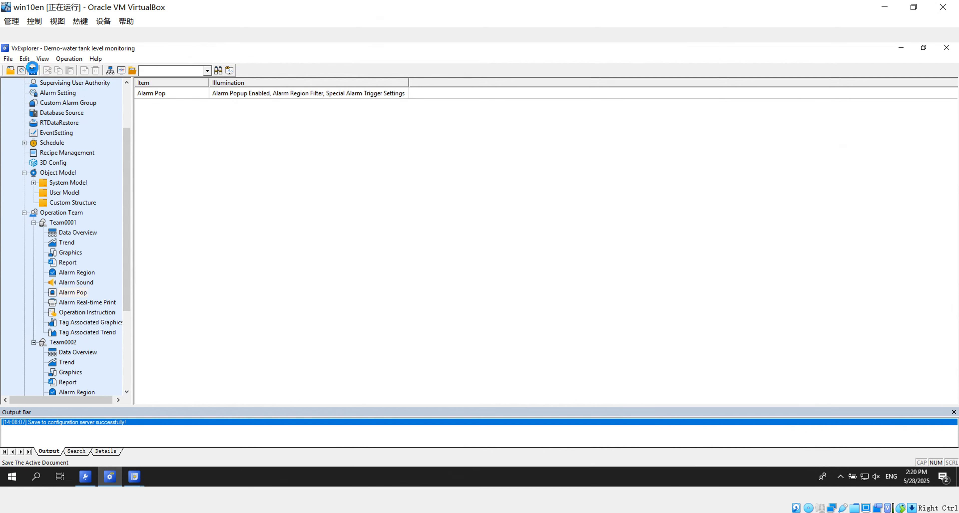
Add a graphics page to Team0001 with the file name alarm
left_click(67, 254)
right_click(74, 256)
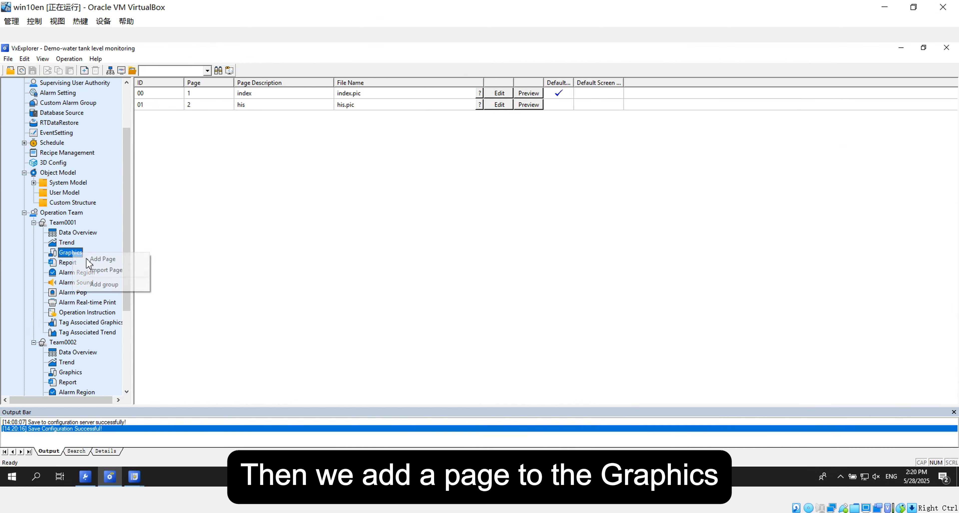
left_click(103, 256)
left_click(360, 116)
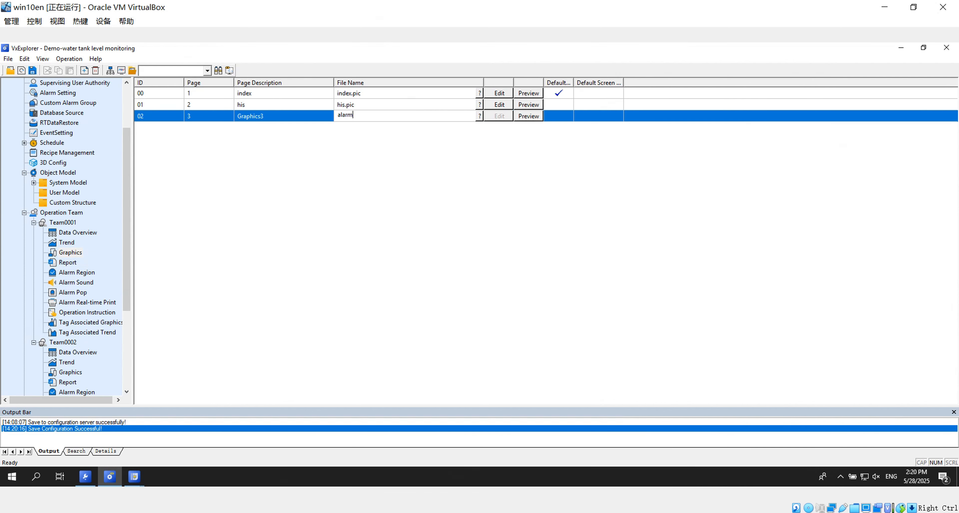
key("Return")
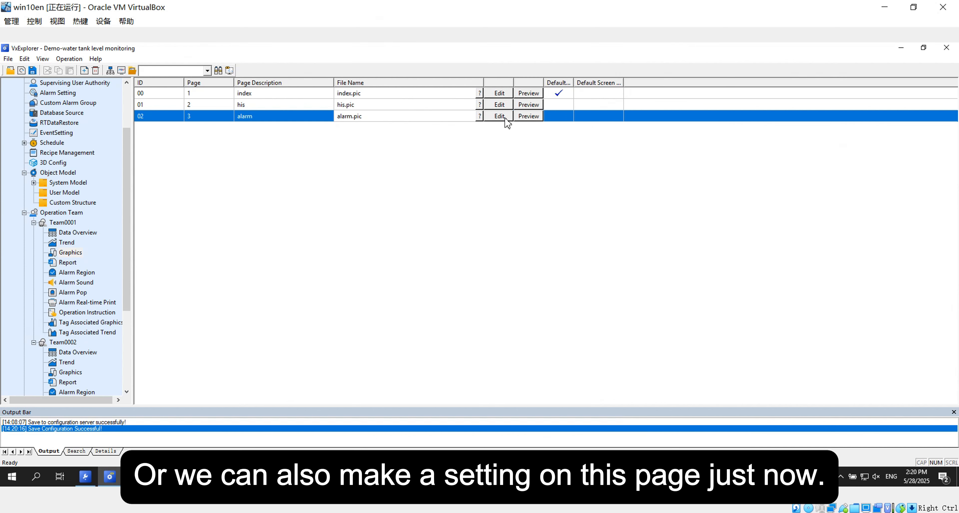
Open the index page for editing and place a real-time alarm control about 1137 by 198 in the empty panel below the tank
left_click(499, 95)
left_click(767, 144)
scroll(548, 293, "down", 3)
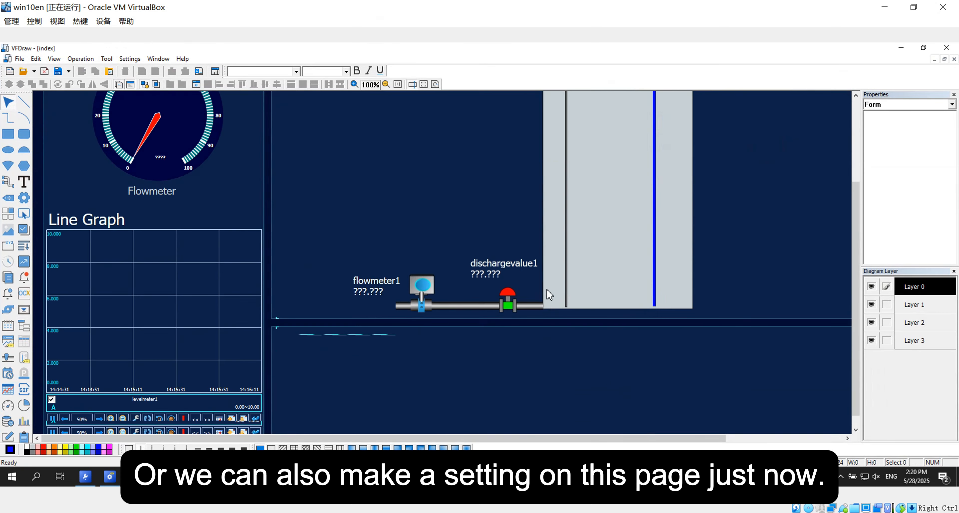
left_click(24, 282)
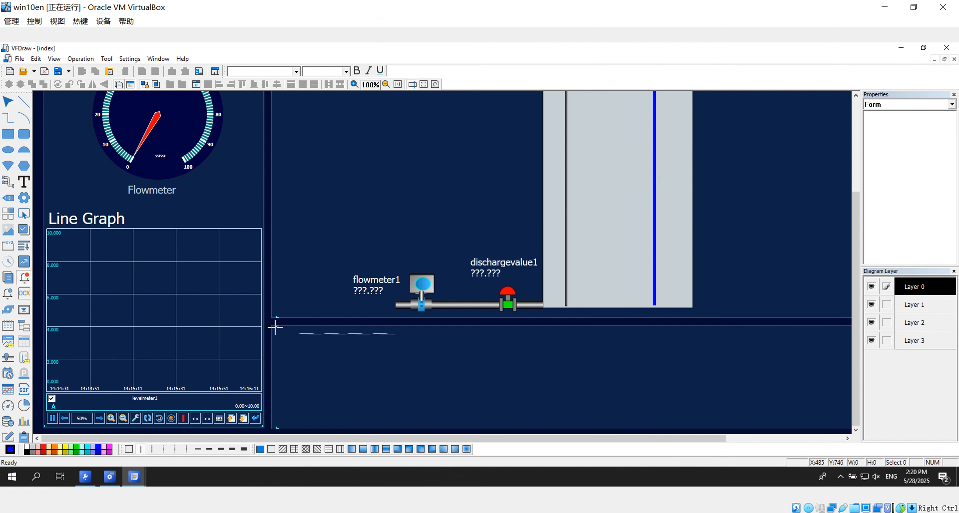
left_click_drag(275, 327, 843, 427)
Widen the alarm control to about 1407 so it reaches the far edge of its panel
left_click_drag(666, 440, 883, 440)
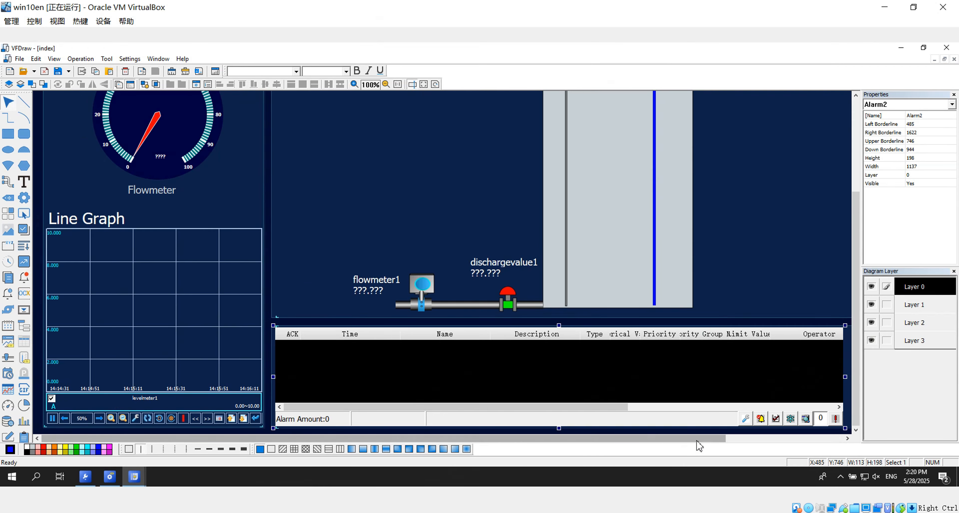
left_click_drag(700, 440, 835, 447)
left_click_drag(774, 413, 835, 385)
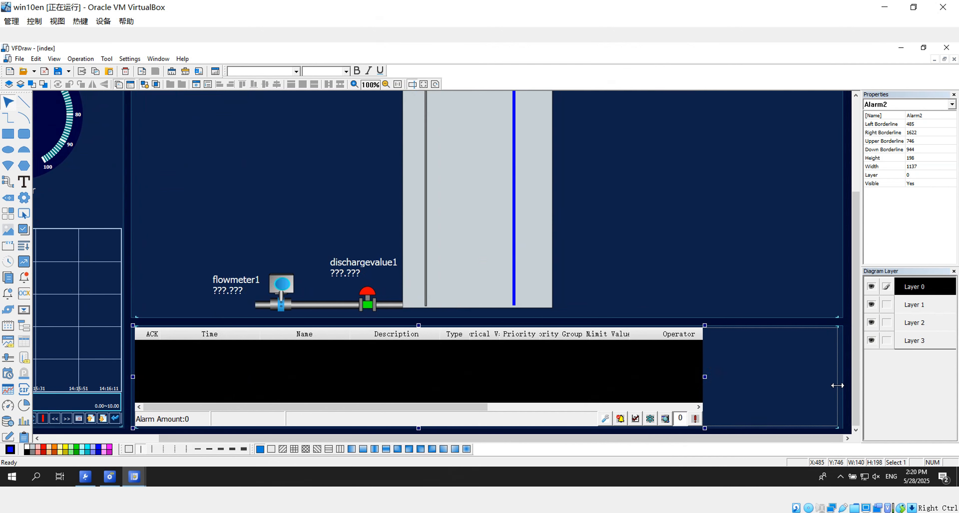
Open the alarm control's properties and apply the page's dark navy, sampled from the canvas, as its list background colour
double_click(834, 385)
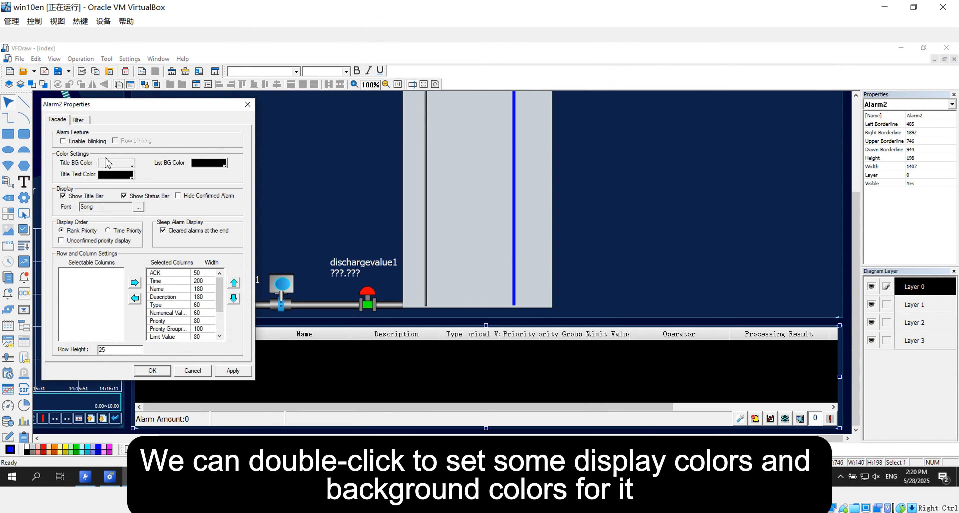
left_click(209, 172)
left_click(204, 261)
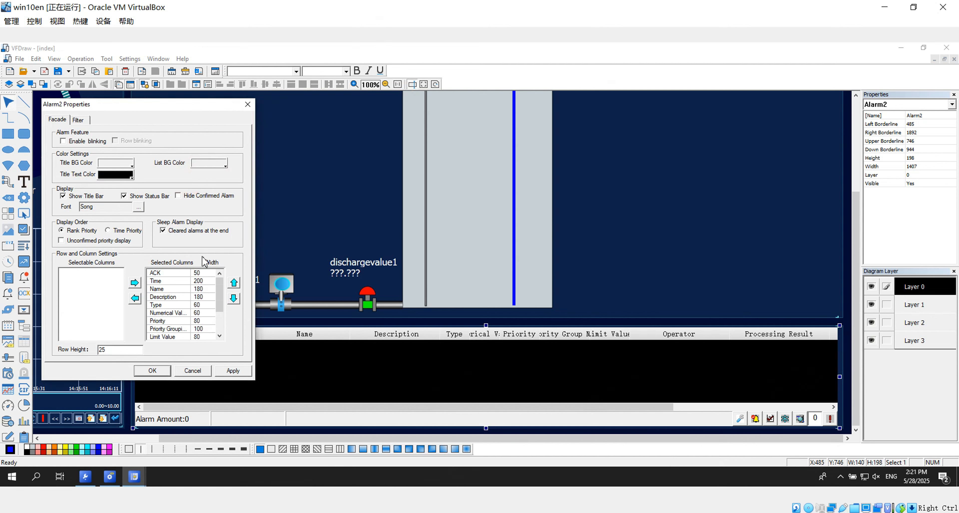
left_click(226, 372)
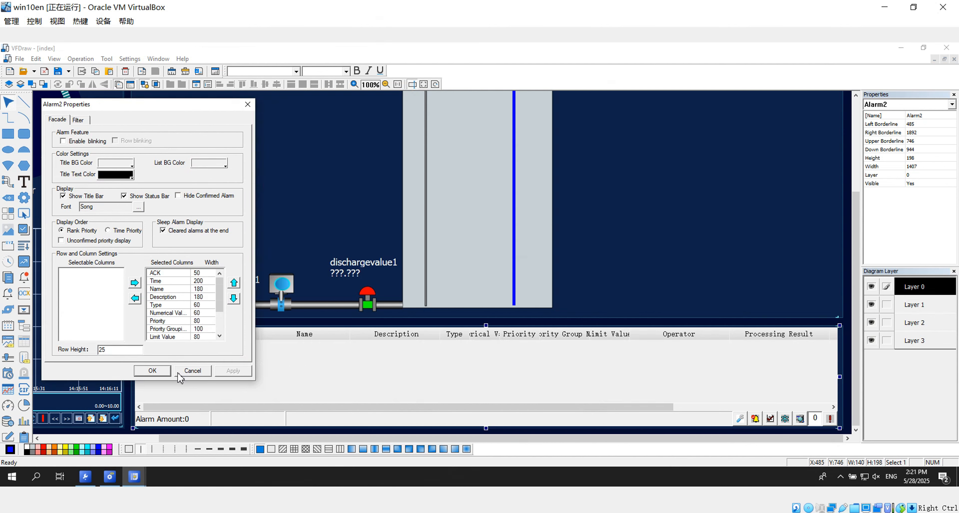
left_click(209, 163)
left_click(317, 192)
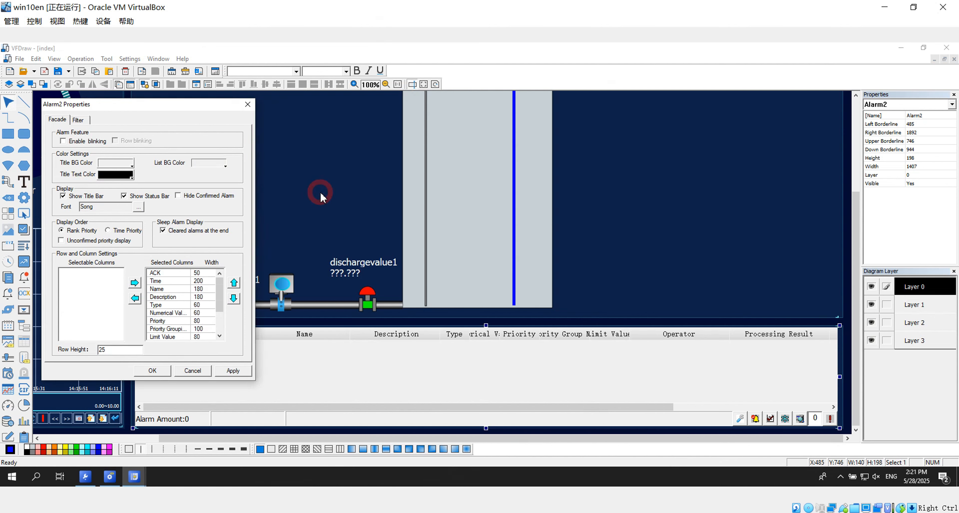
left_click(233, 371)
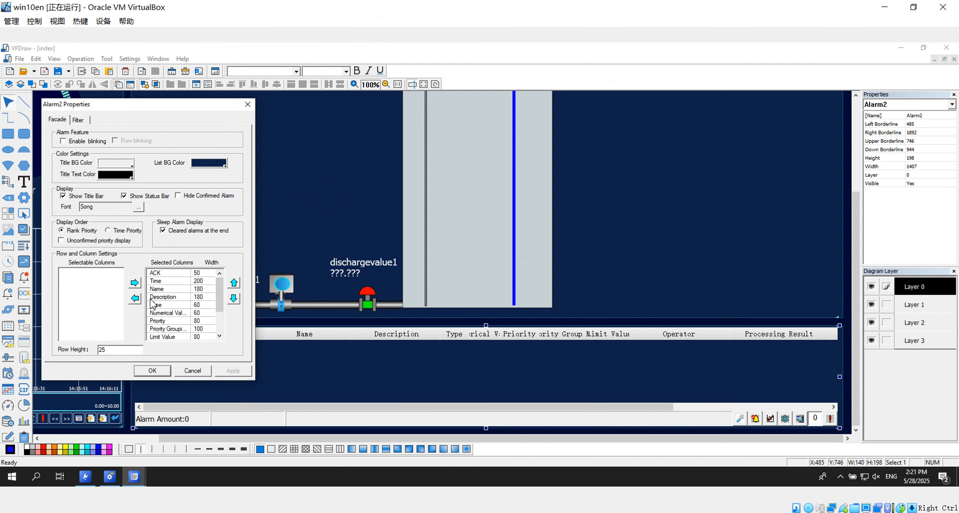
Set the alarm control's title text colour to white and its title background to the page's dark navy, applying both changes
left_click(119, 175)
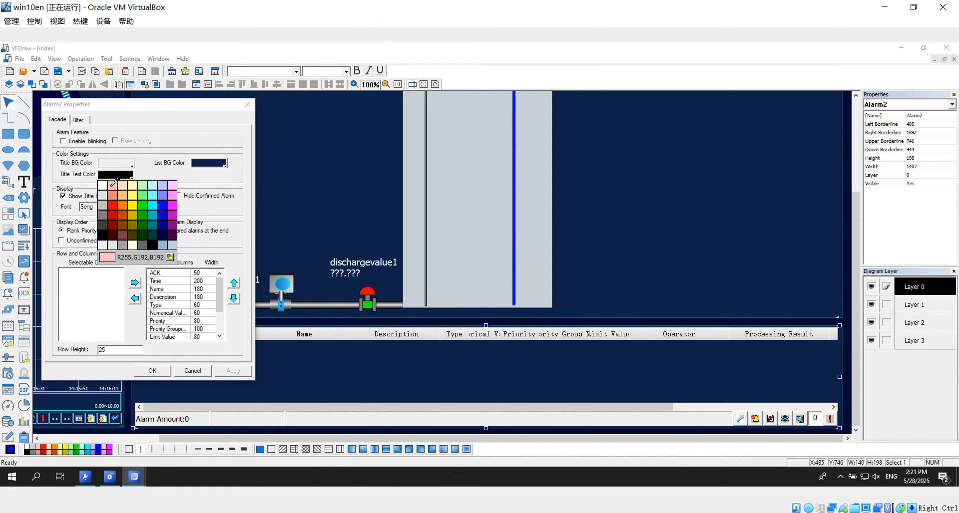
left_click(105, 185)
left_click(222, 370)
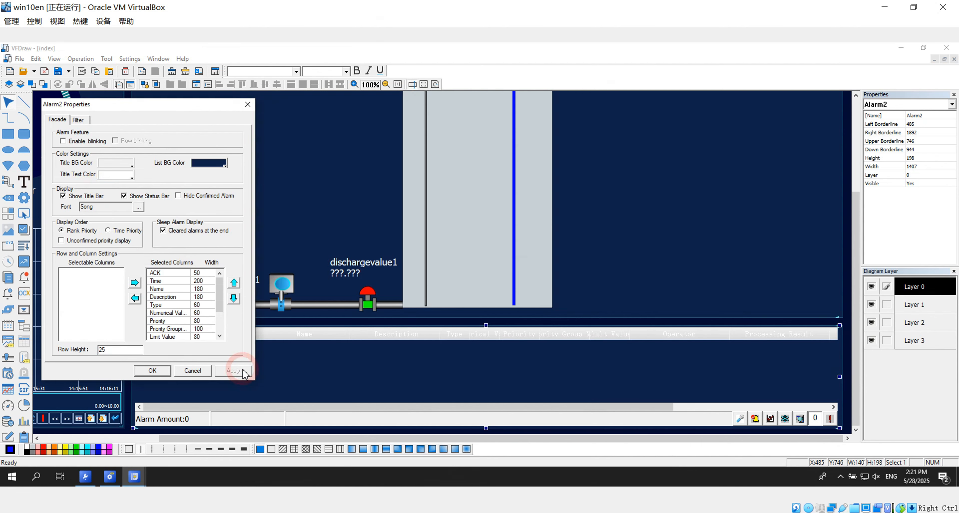
left_click(117, 167)
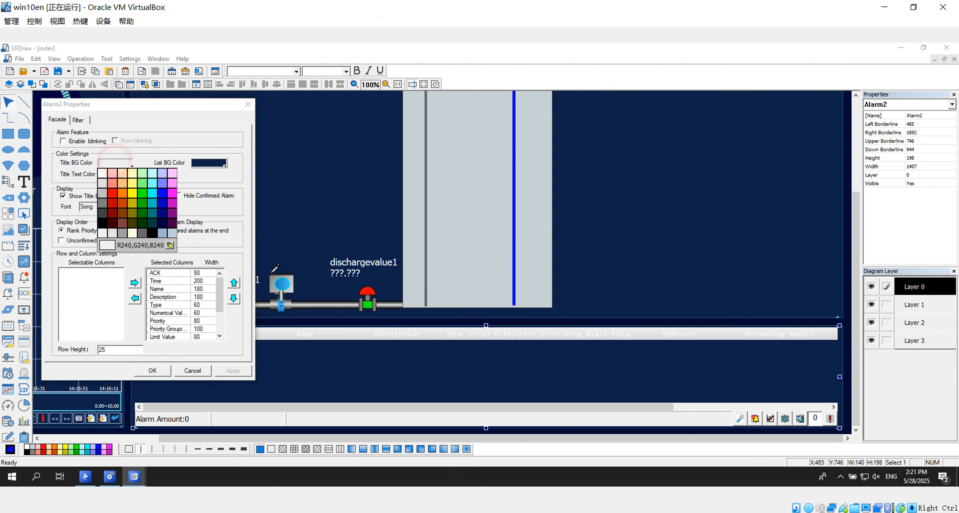
left_click(308, 234)
left_click(236, 373)
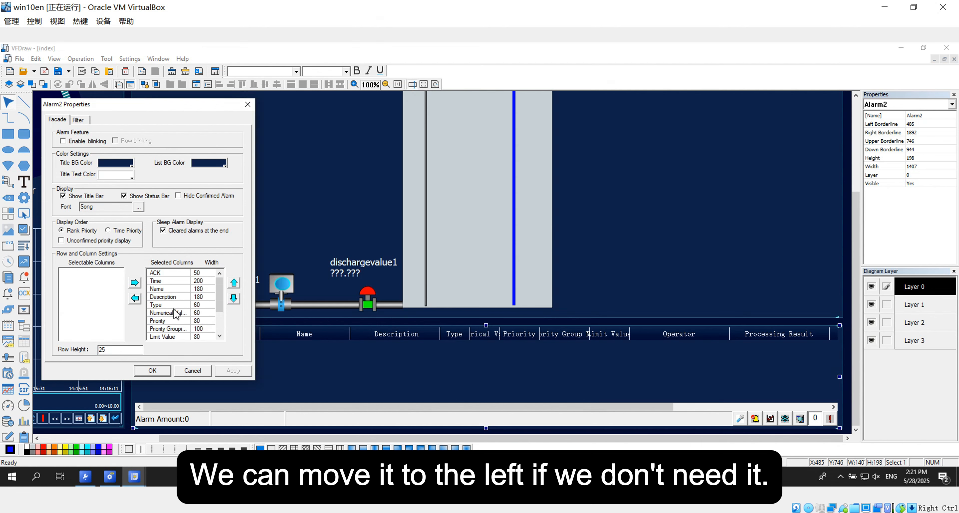
Review the selected alarm columns, enable blinking for the alarm control and confirm its properties
scroll(175, 327, "down", 2)
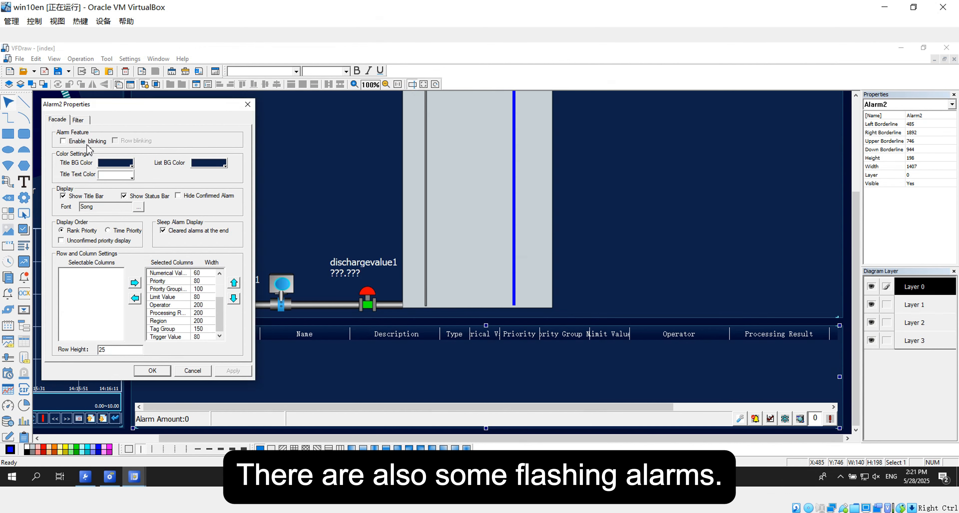
left_click(62, 141)
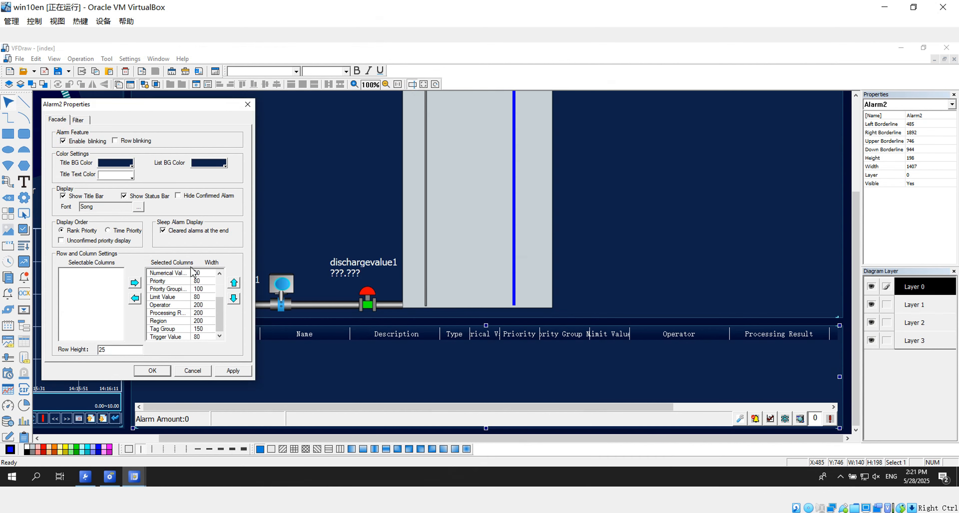
left_click(158, 373)
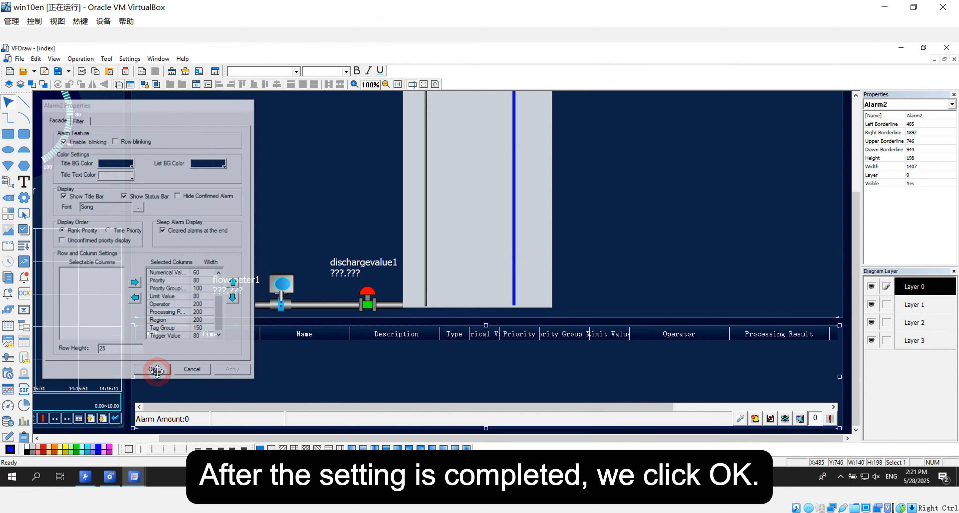
Save the index page, close the page editor and save the project in VxExplorer
left_click(58, 70)
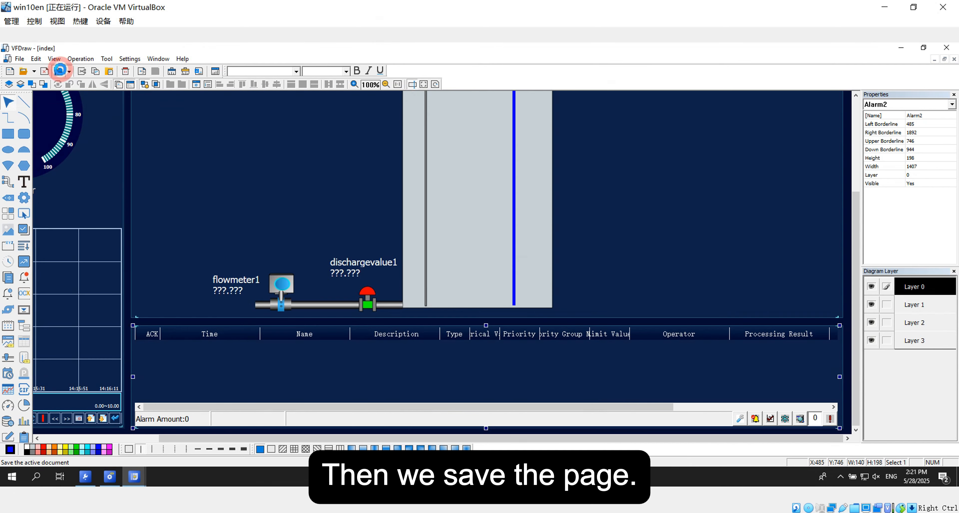
left_click(947, 47)
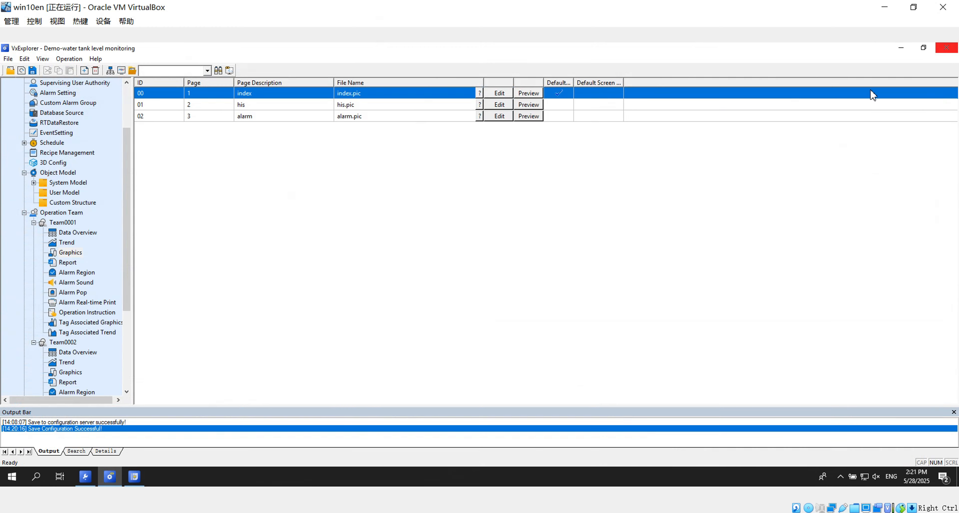
left_click(34, 72)
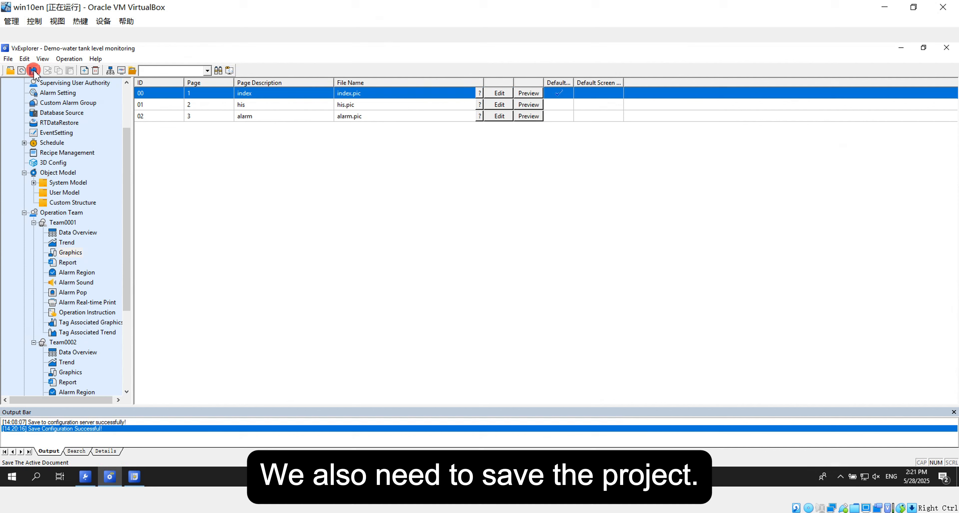
Publish the configuration offline to the Server_1 node, accept the supervision restart and exit the publishing dialog
left_click(110, 71)
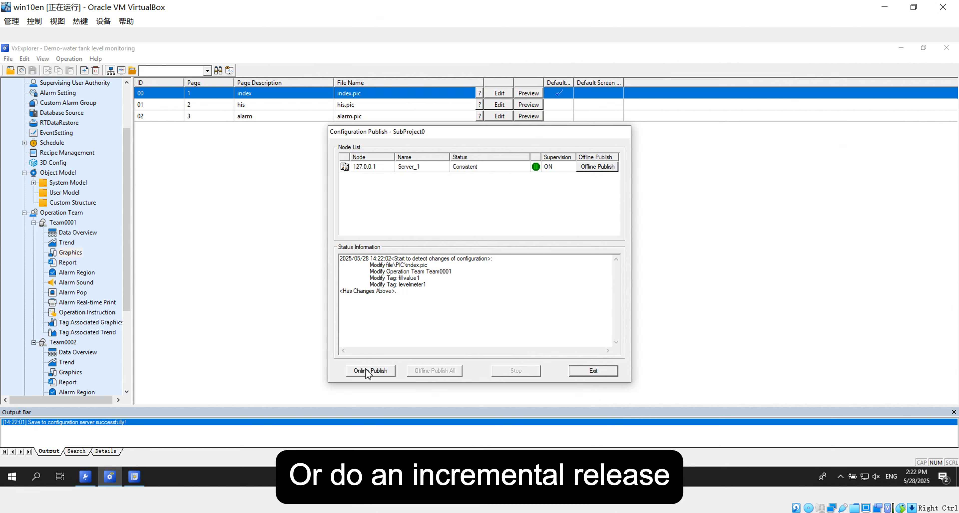
left_click(593, 168)
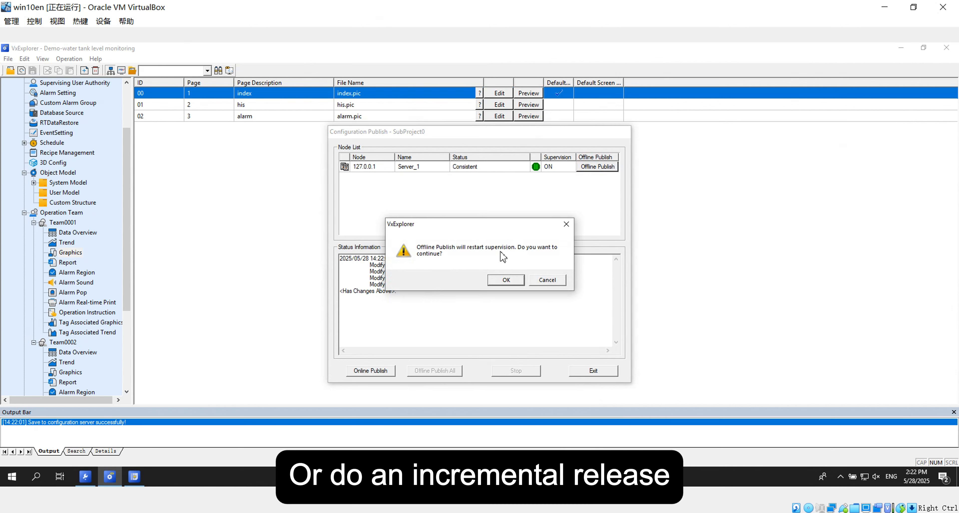
left_click(508, 280)
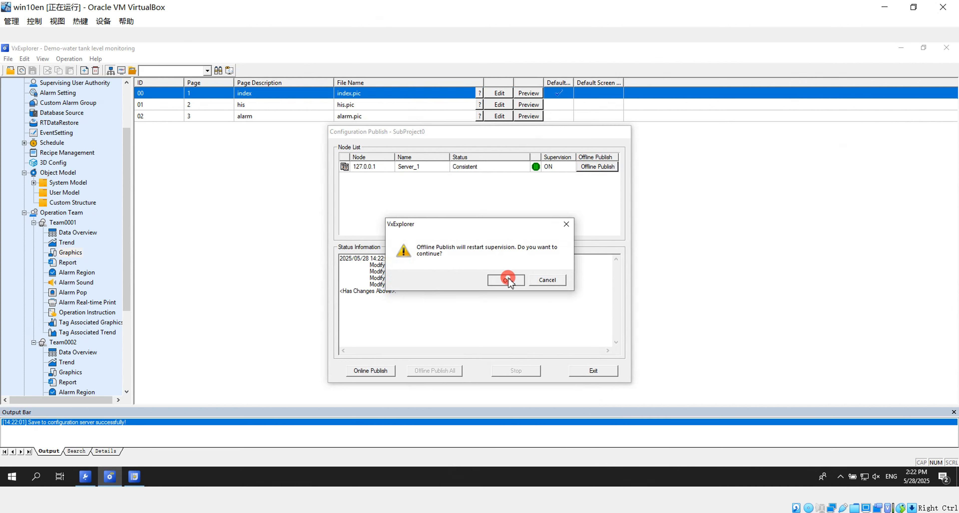
left_click(594, 372)
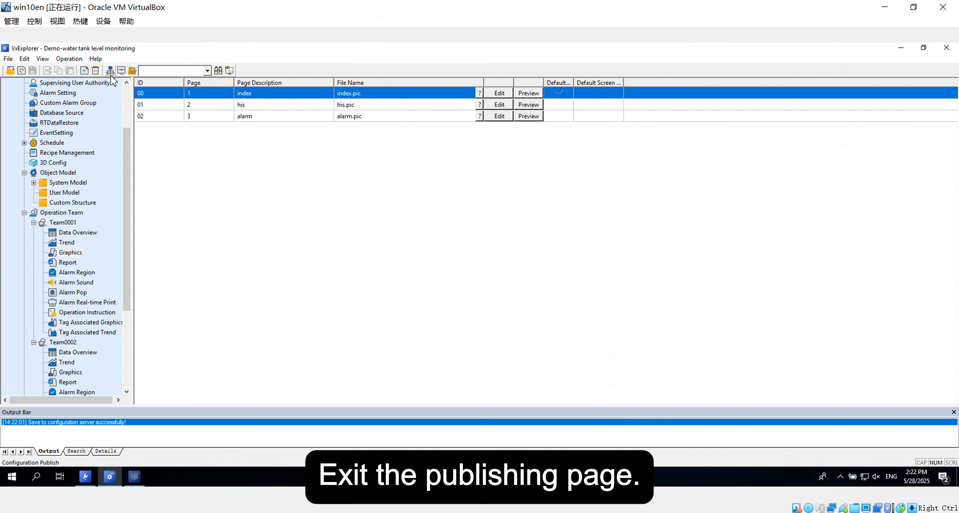
Start the monitoring software and minimize the configuration and project manager windows to reveal the running index page
left_click(121, 71)
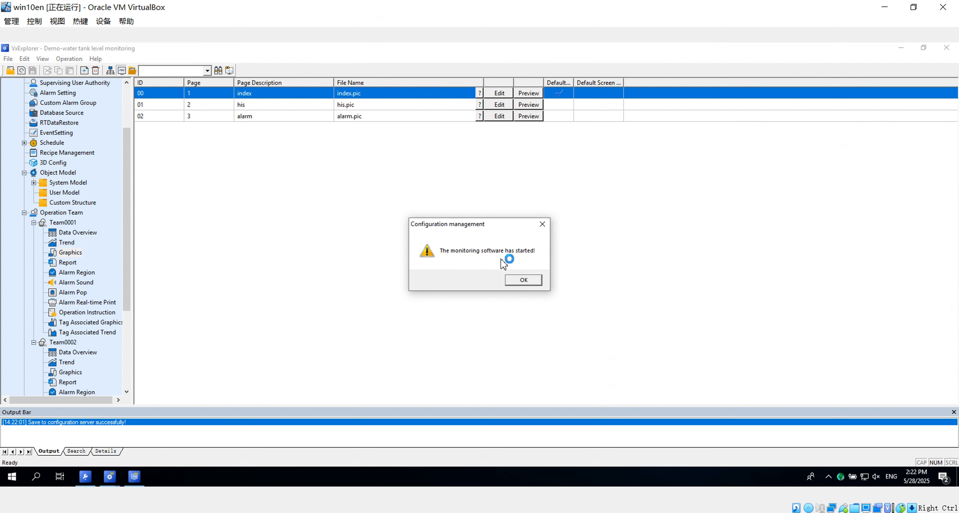
left_click(532, 279)
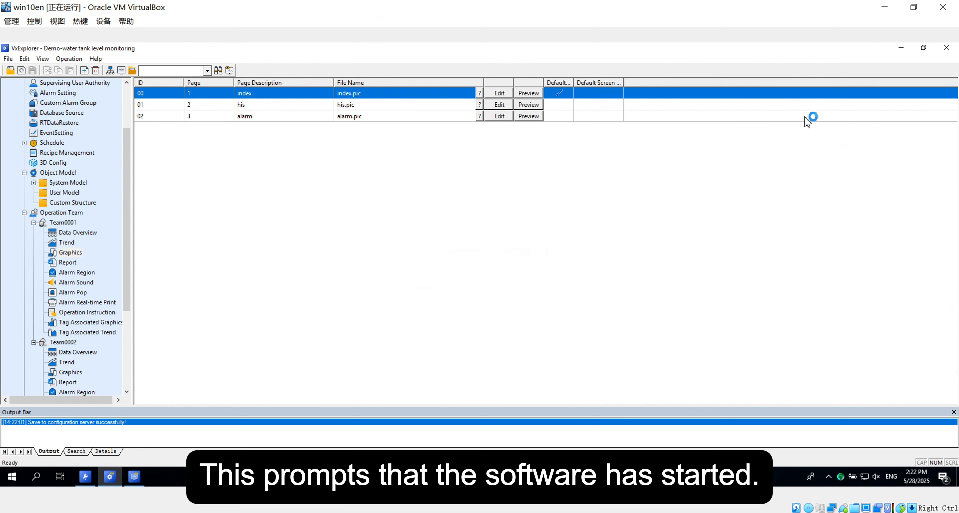
left_click(900, 49)
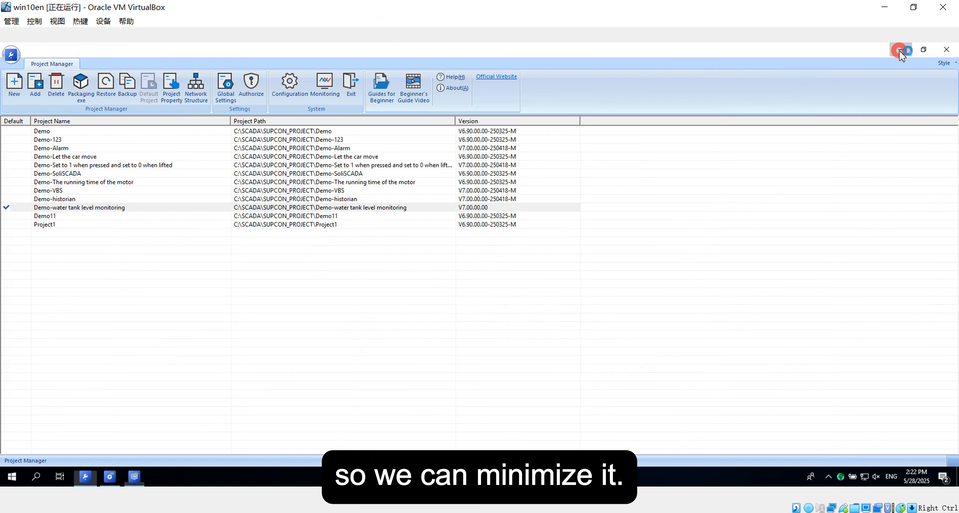
left_click(899, 50)
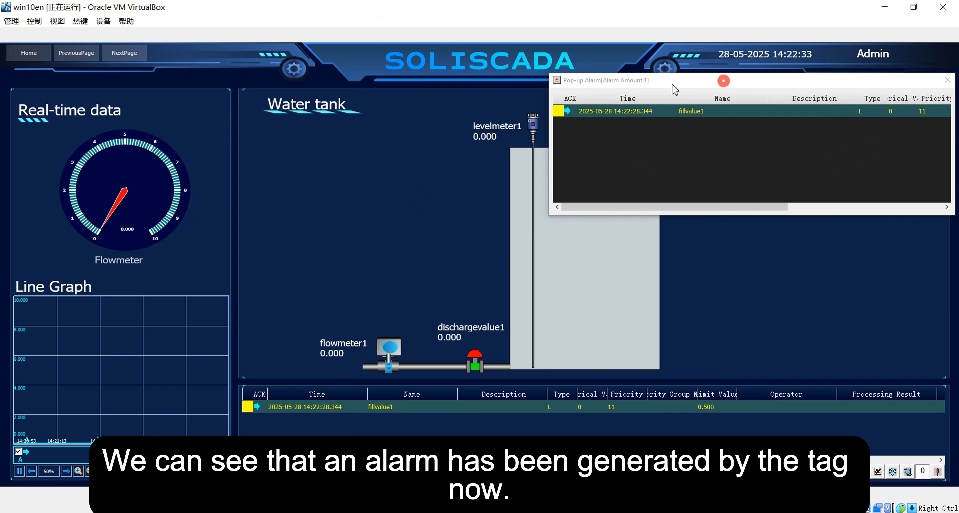
Move the alarm popup away from the fill valve and set the fillvalue1 tag to 6
left_click_drag(697, 83, 214, 98)
mouse_move(742, 126)
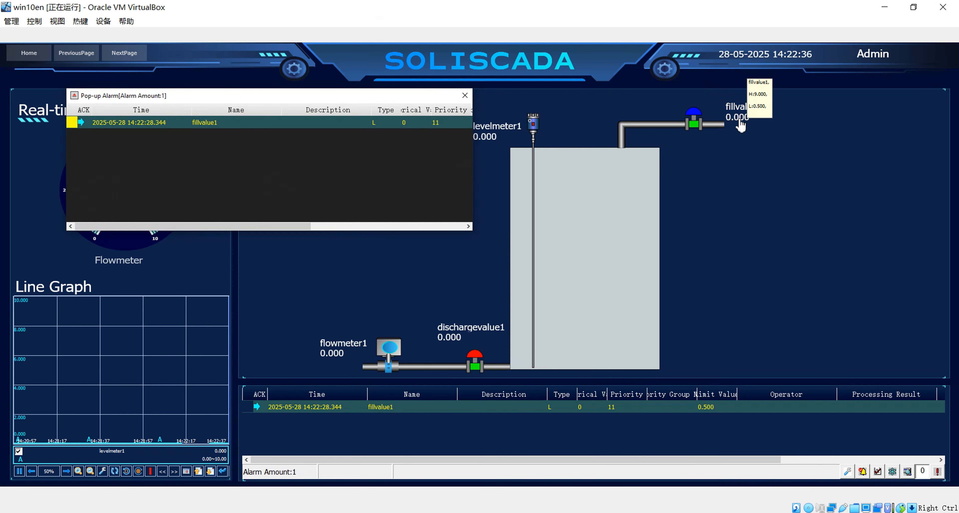
left_click(741, 126)
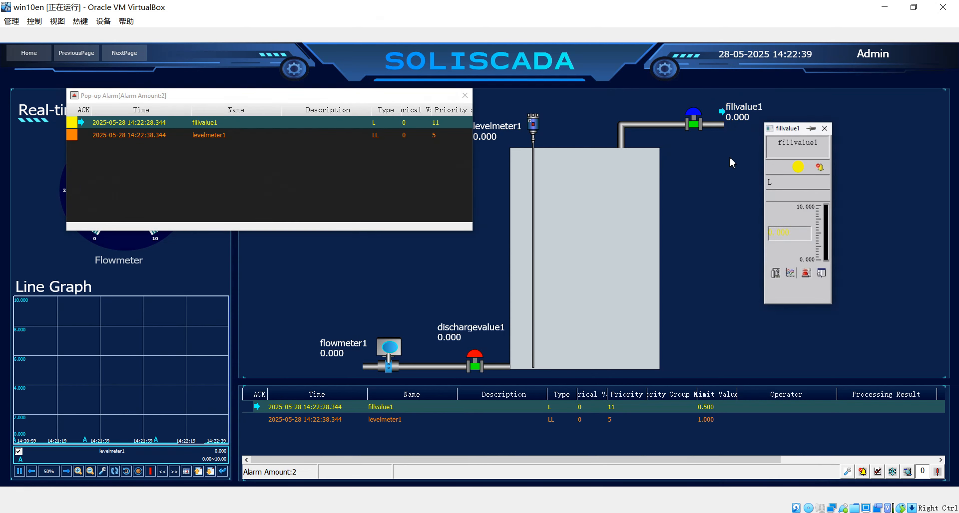
left_click(794, 234)
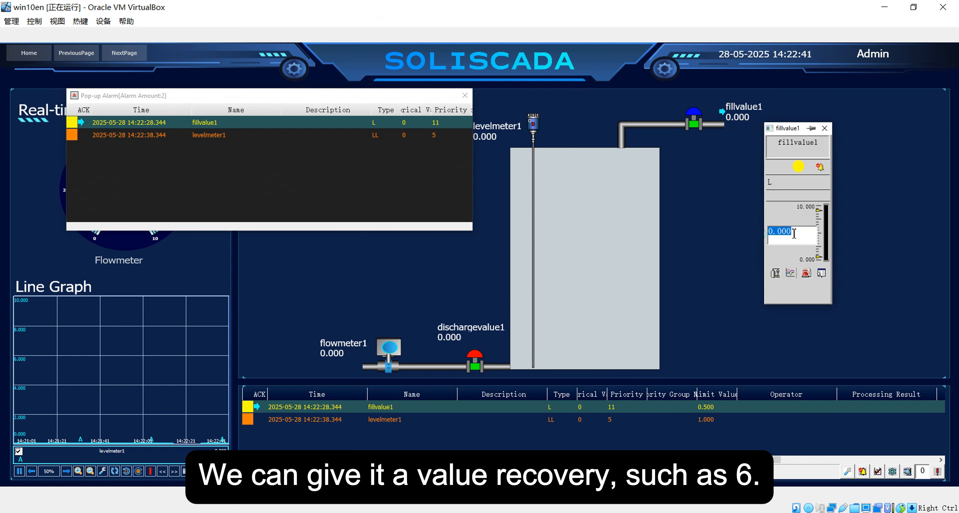
type("6")
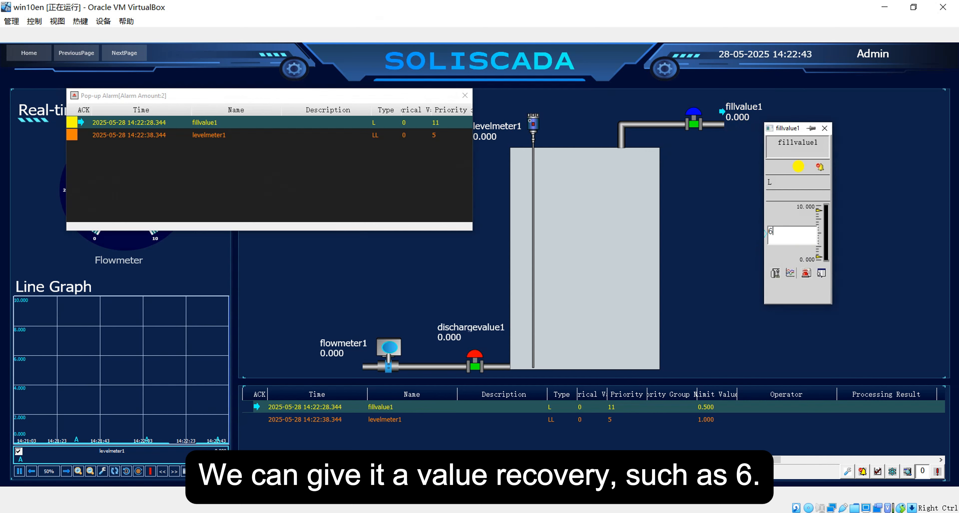
key("Return")
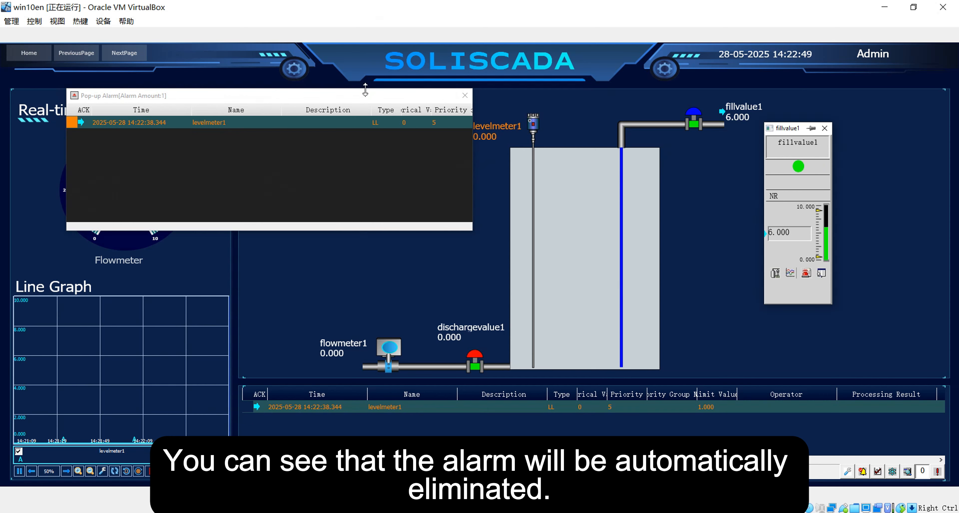
Move the alarm popup clear of the level meter and set the levelmeter1 tag to 8
left_click_drag(363, 94, 317, 140)
left_click(482, 138)
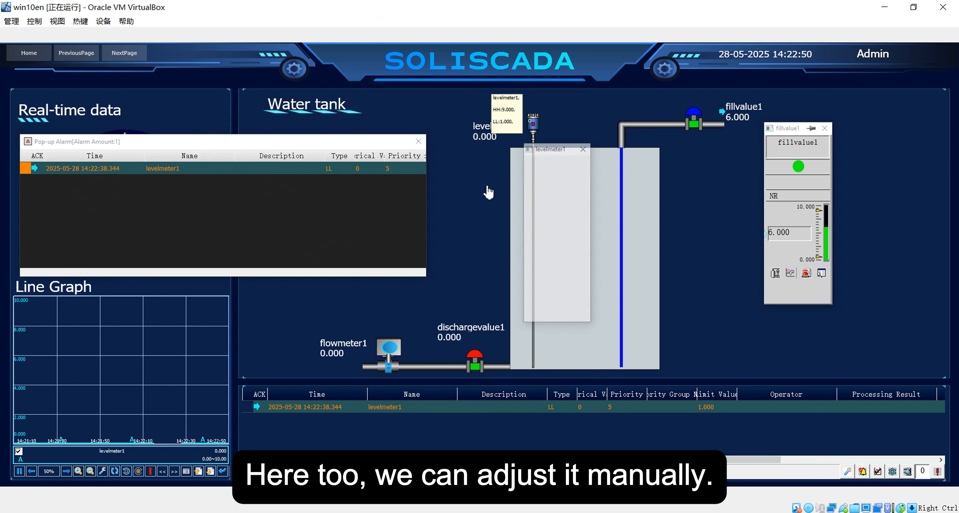
left_click(557, 249)
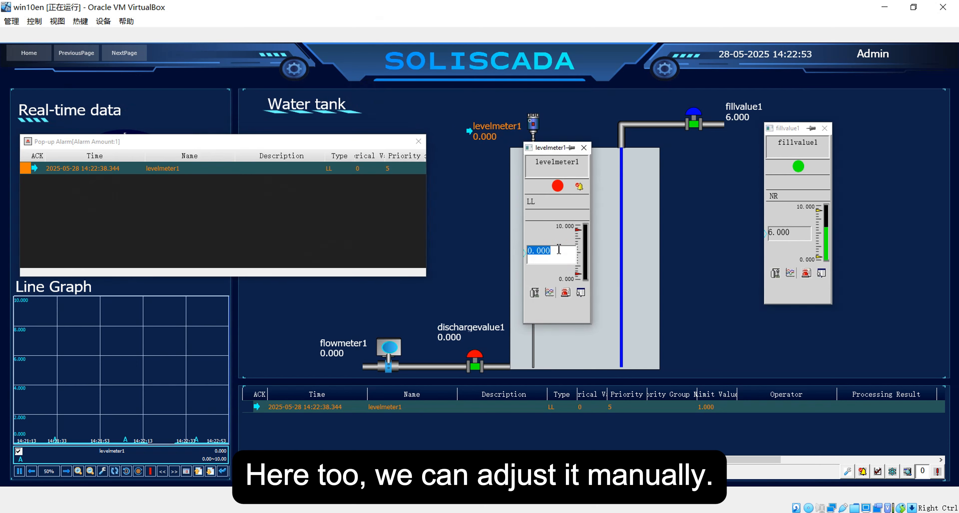
type("8")
key("Return")
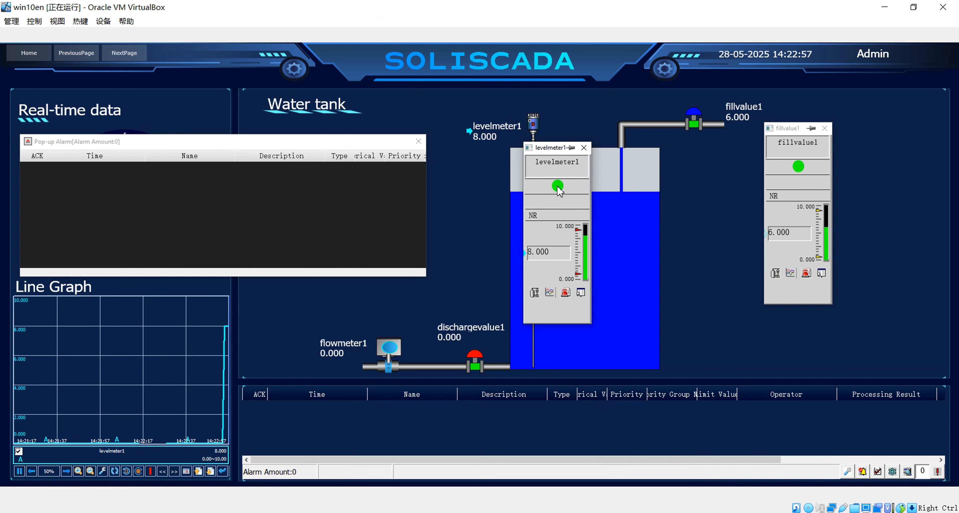
Raise fillvalue1 to 9.9 to trigger its high alarm and acknowledge that alarm in the popup window
left_click(803, 233)
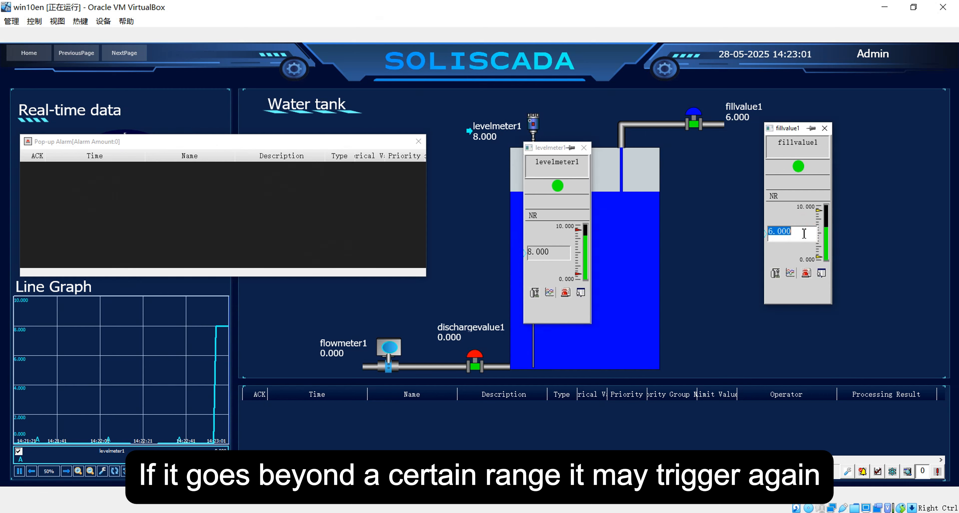
type("9.9")
key("Return")
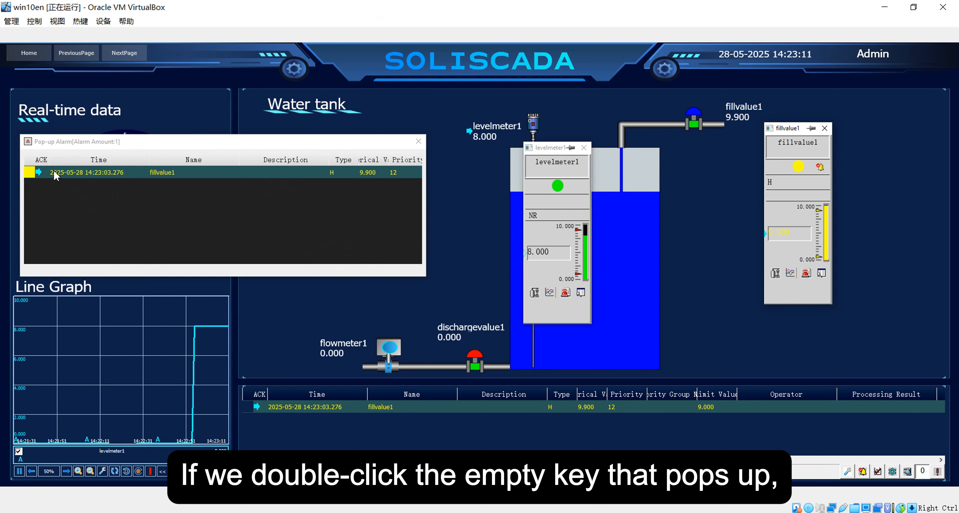
left_click_drag(111, 149, 127, 147)
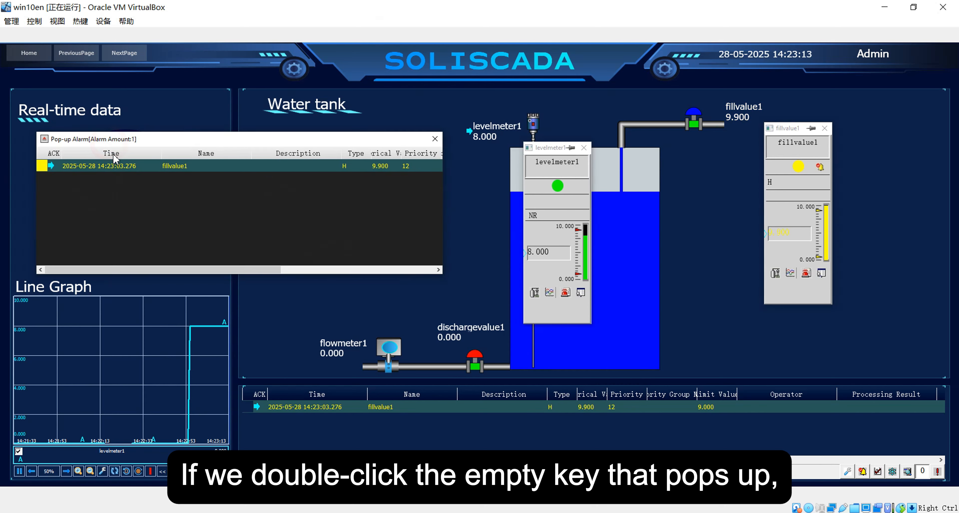
double_click(95, 168)
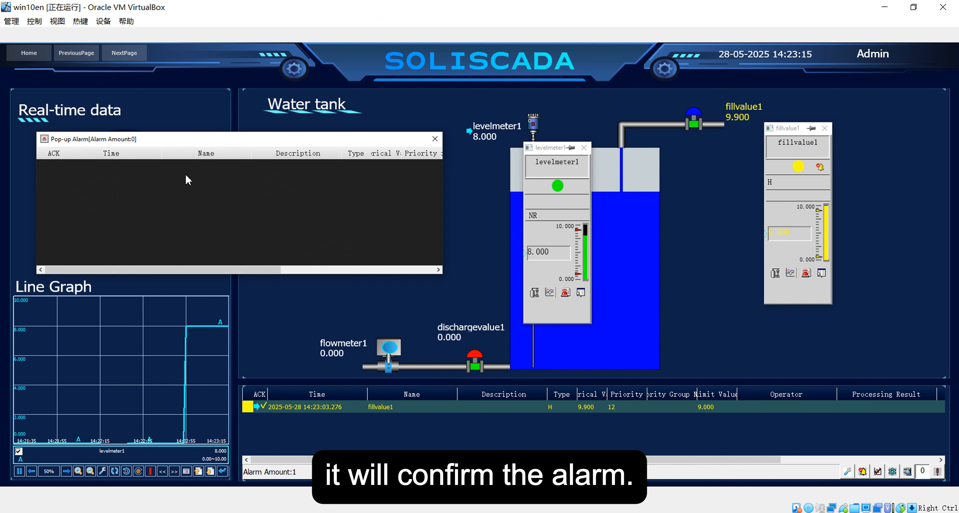
Close the empty alarm popup and lower fillvalue1 to 0 to trigger its low alarm
left_click(432, 142)
left_click(792, 234)
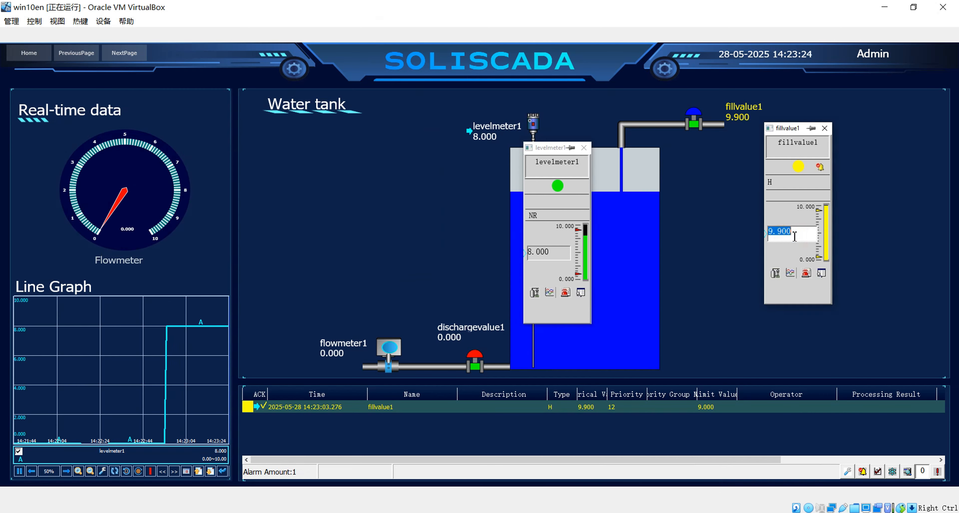
type("0")
key("Return")
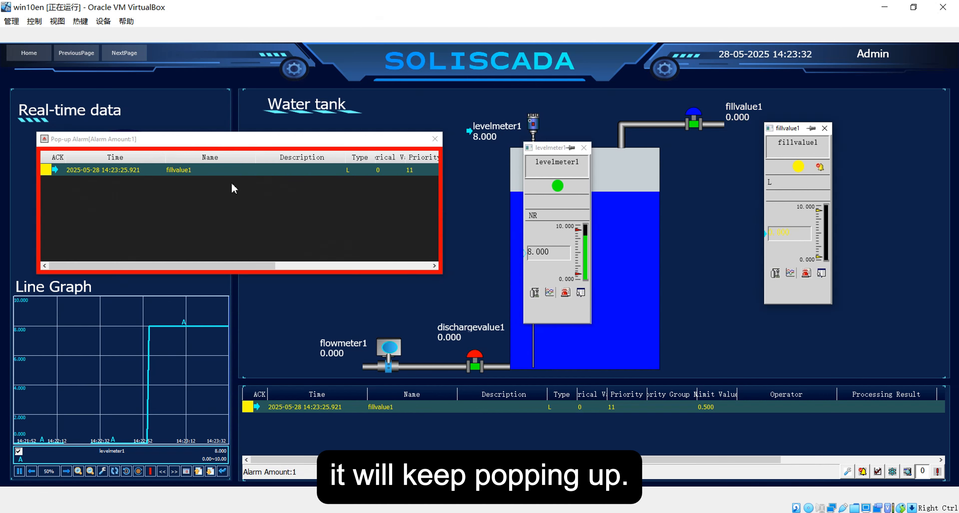
Acknowledge the fillvalue1 low alarm in the popup, and close both the popup and the levelmeter1 faceplate
left_click(107, 166)
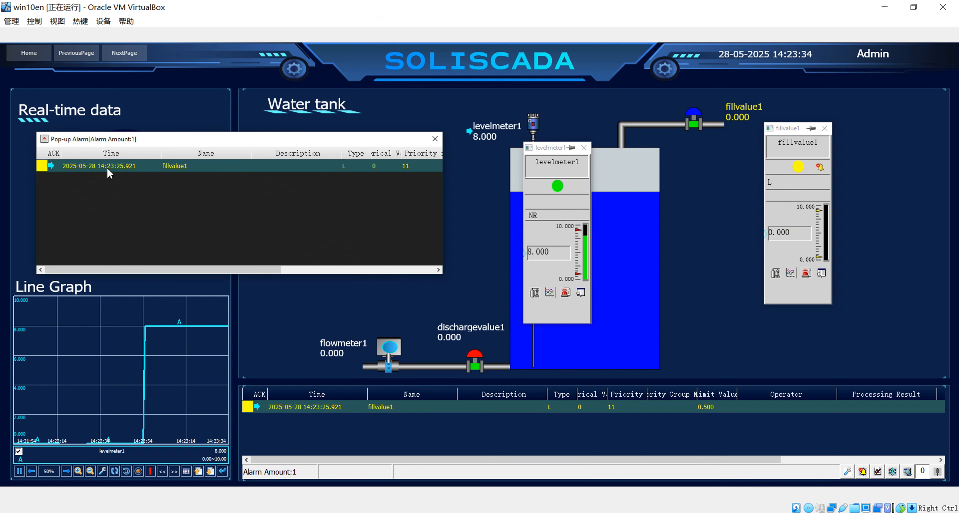
double_click(108, 168)
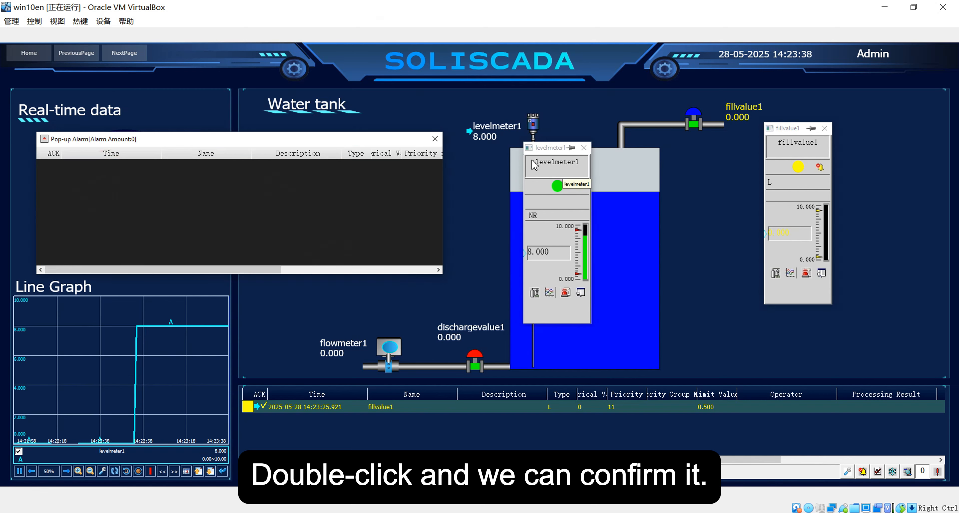
left_click(435, 139)
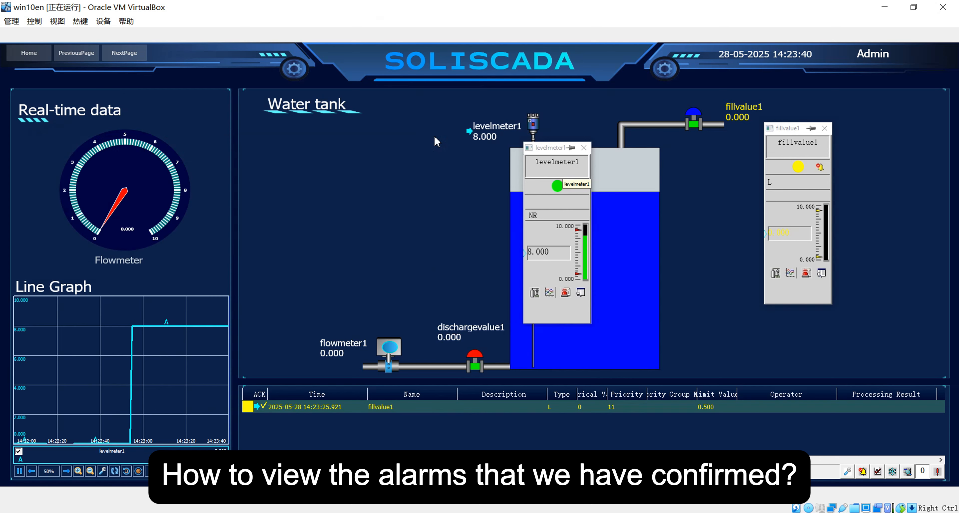
left_click(583, 148)
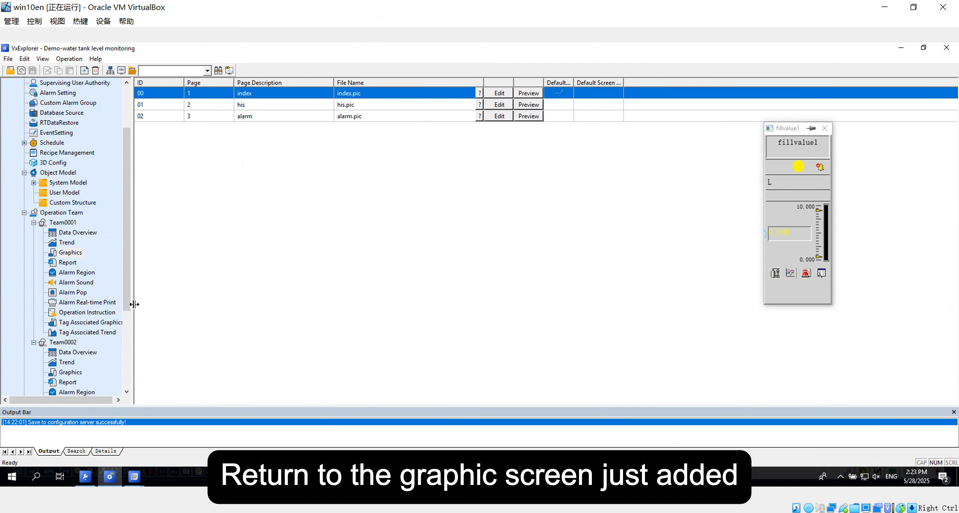
Open the alarm page of Team0001 for editing and draw a History Alarm Control about 1176 by 549 in size
left_click(74, 253)
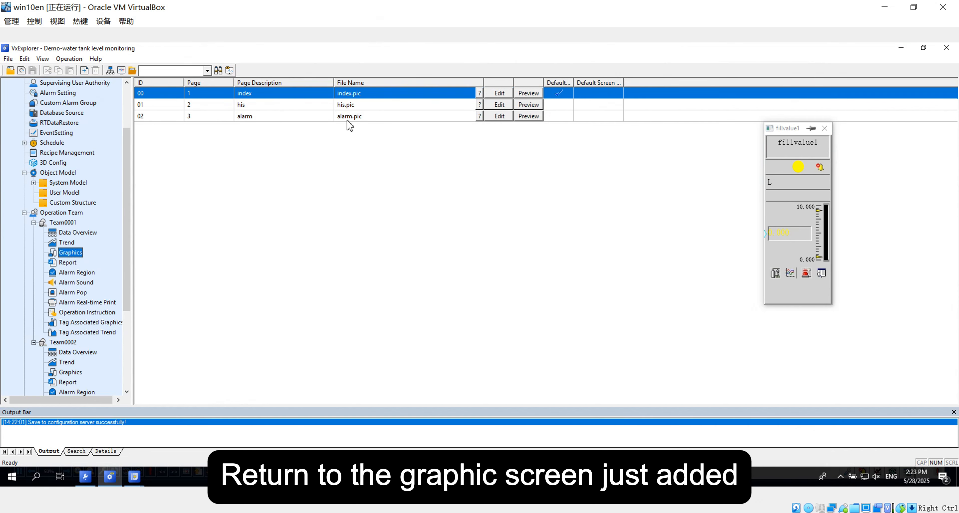
left_click(380, 131)
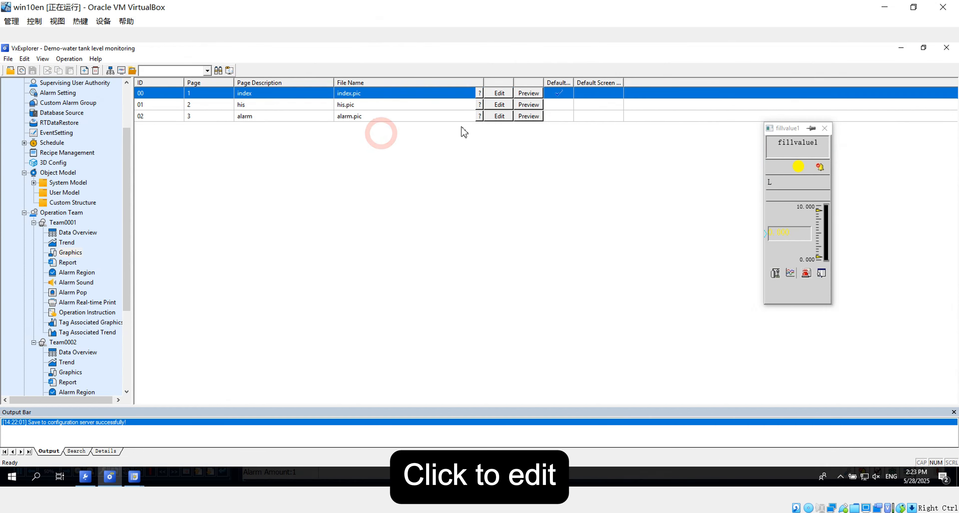
left_click(499, 116)
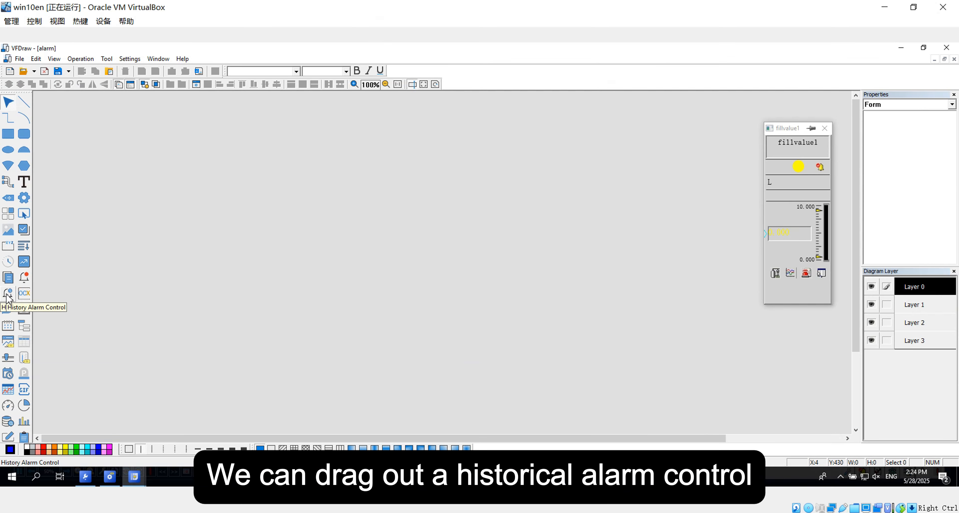
left_click(7, 297)
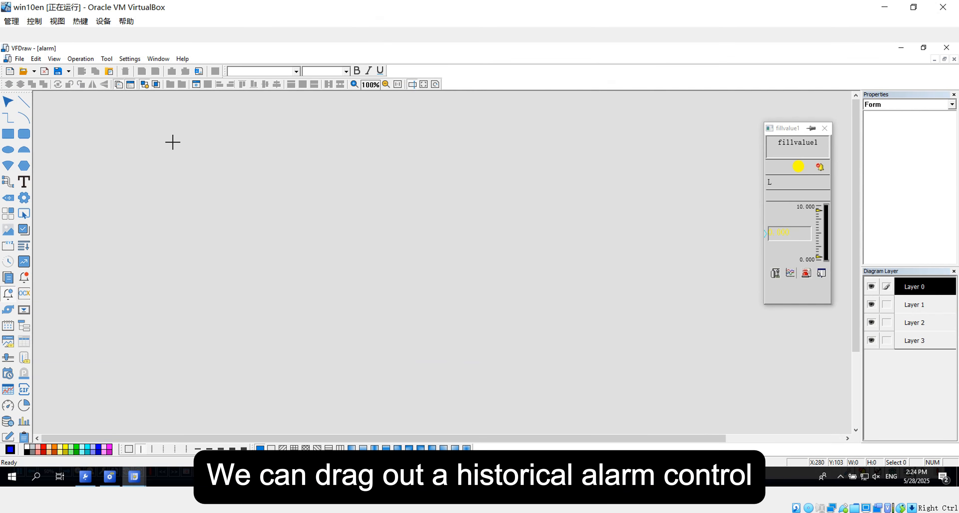
left_click_drag(172, 141, 761, 417)
Review the history alarm control's color and column properties, moving the dialog over the control, and accept them
double_click(337, 224)
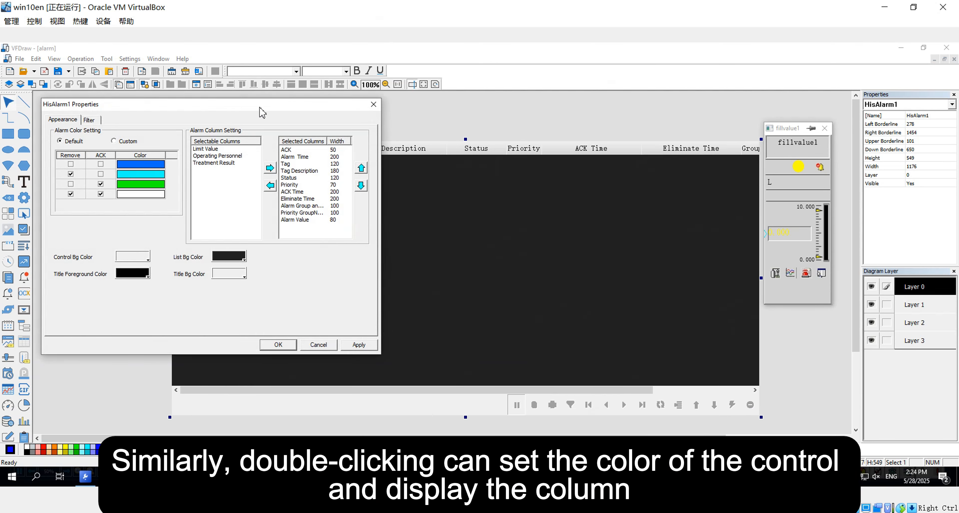
left_click_drag(252, 110, 559, 143)
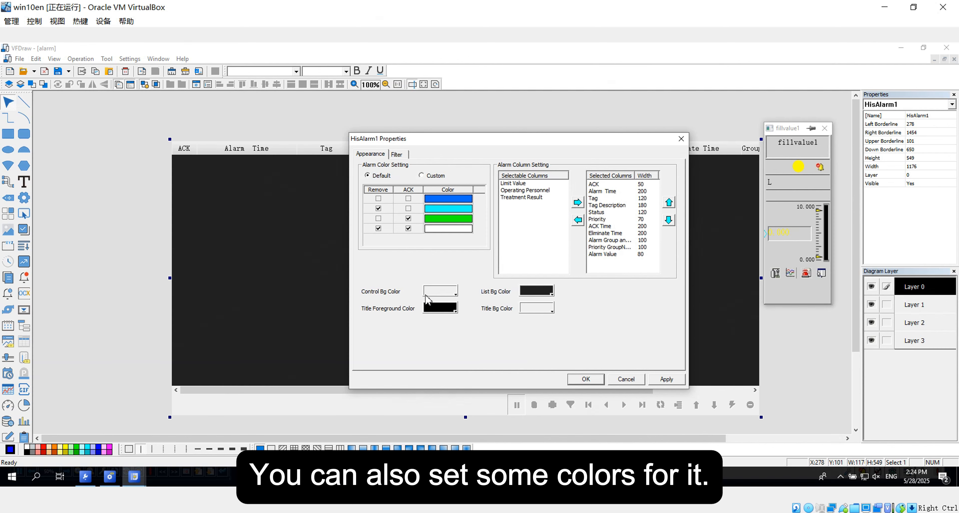
left_click(586, 379)
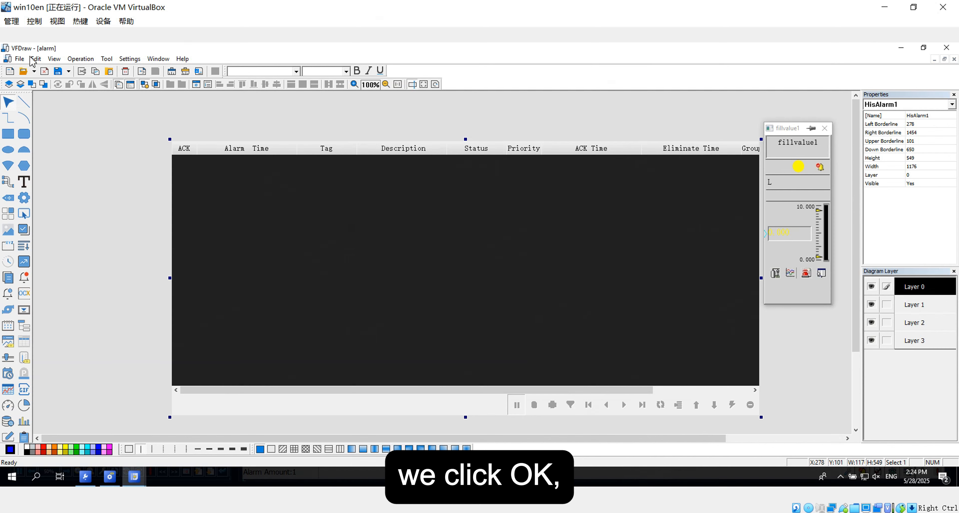
Save the page under the file name alarm and close the drawing editor
left_click(59, 73)
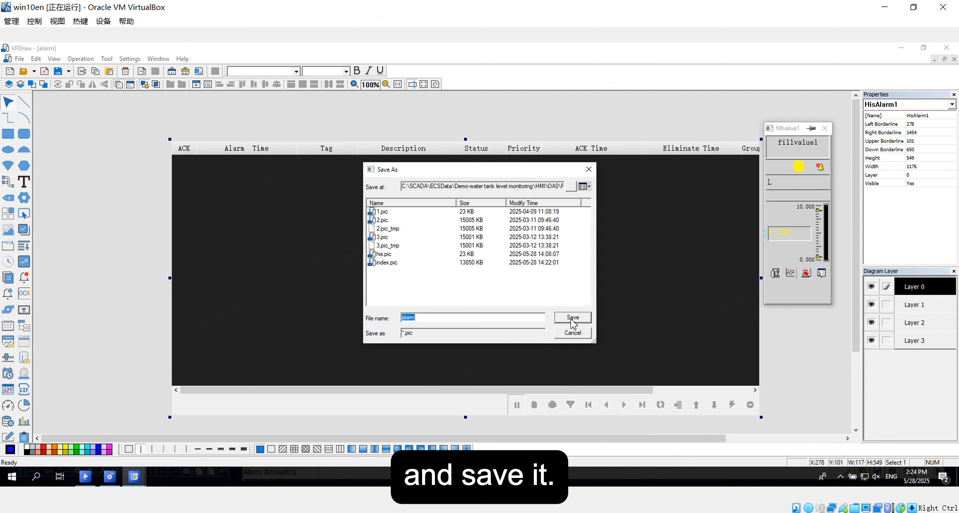
left_click(572, 321)
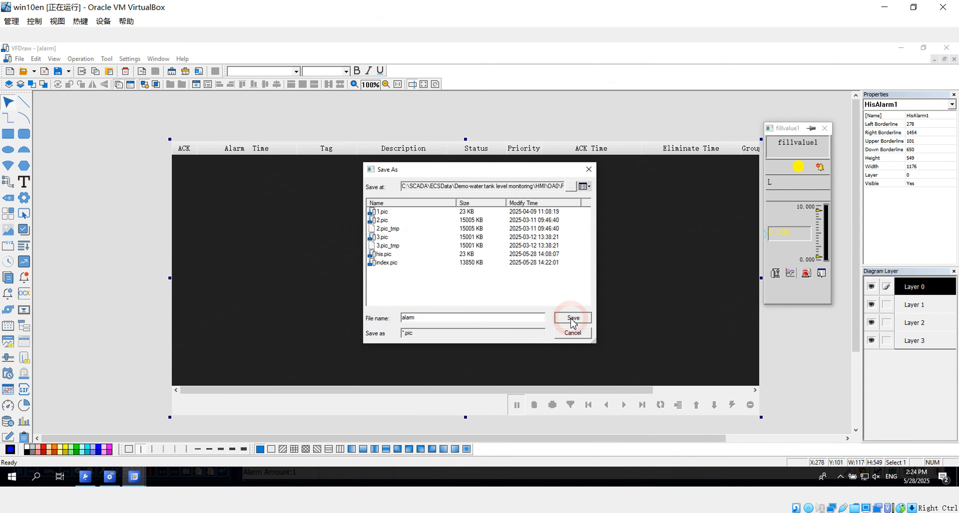
left_click(944, 51)
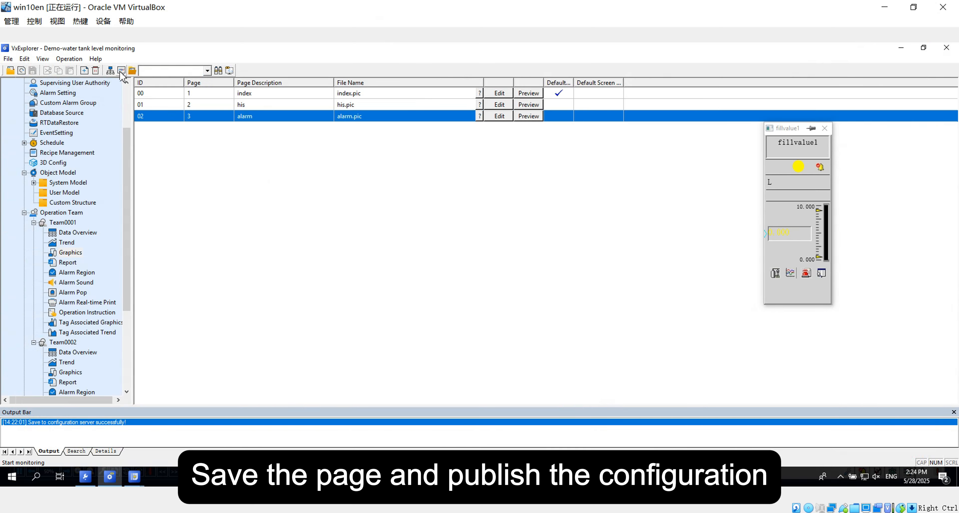
Publish the configuration online, exit the publish dialog and minimize the project window to reveal the running index page
left_click(112, 71)
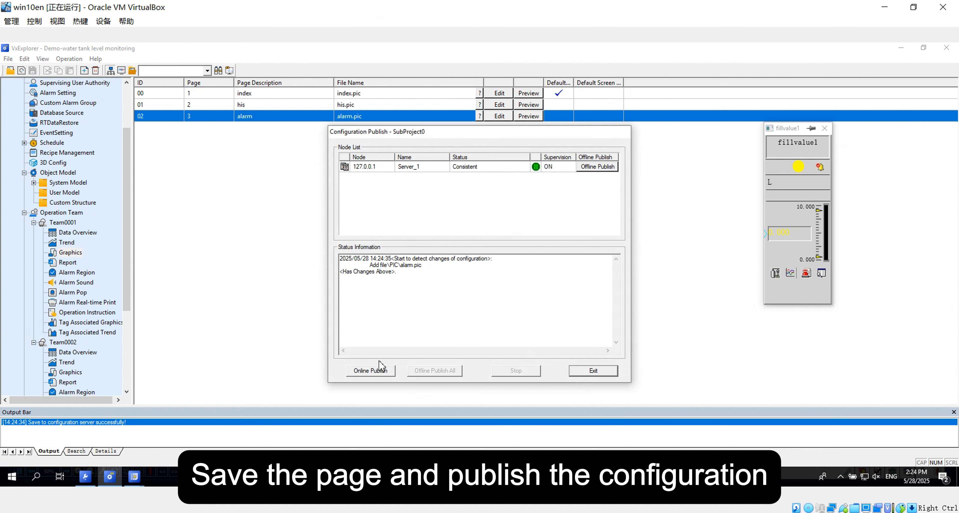
left_click(367, 371)
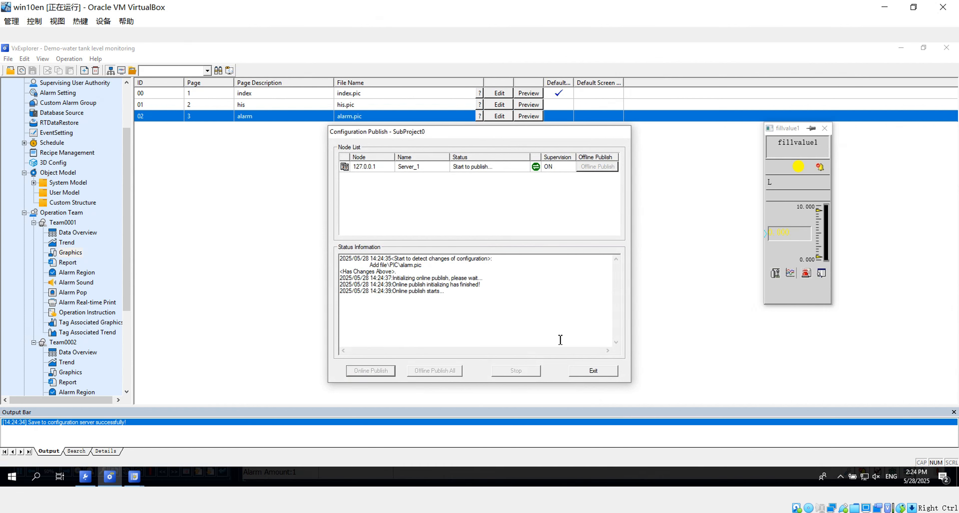
left_click(593, 368)
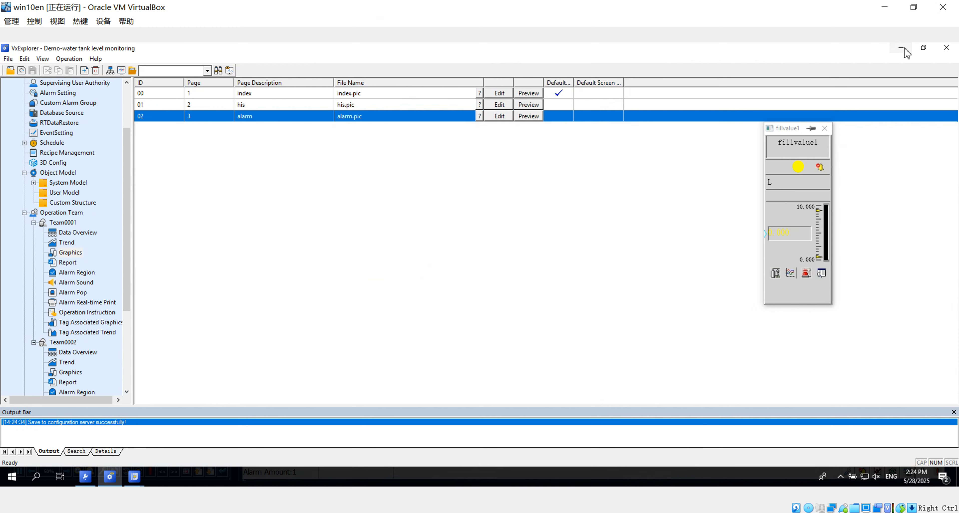
left_click(901, 47)
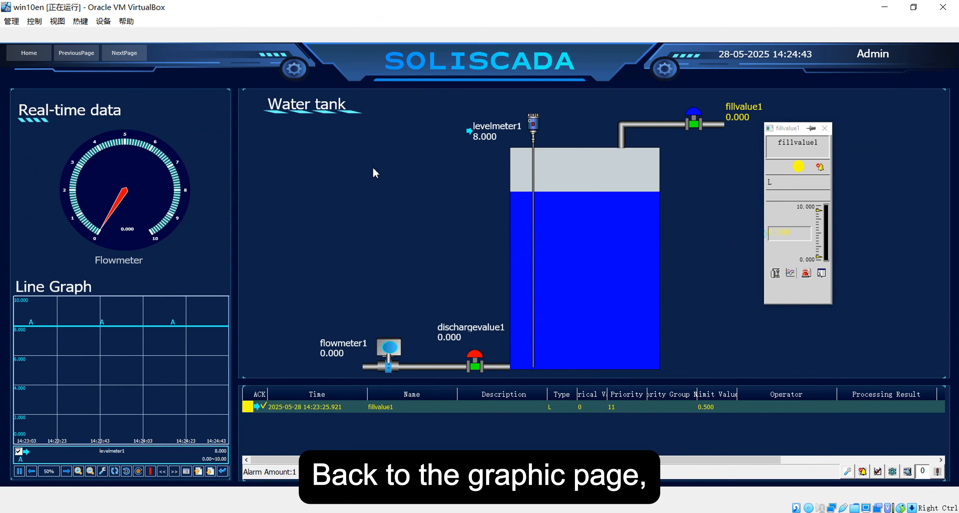
Open the alarm screen from the running index page
right_click(330, 163)
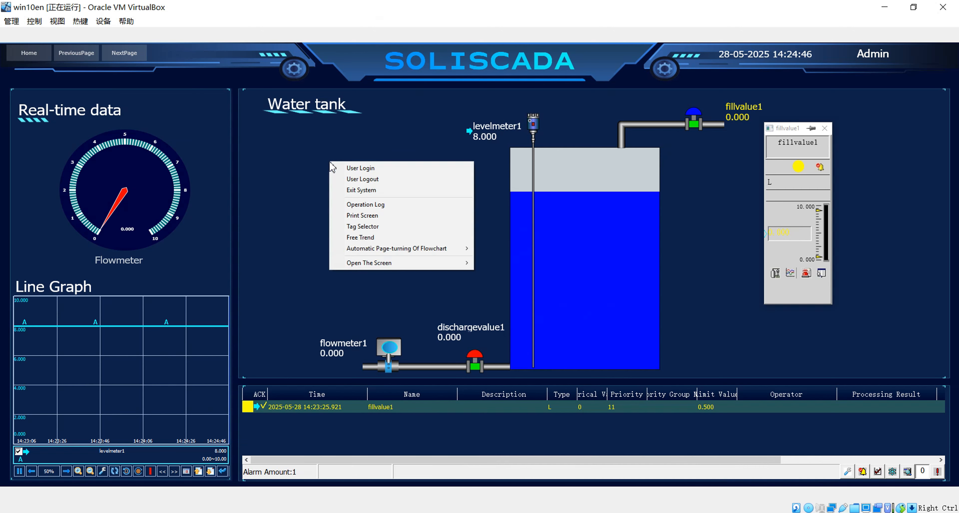
left_click(395, 262)
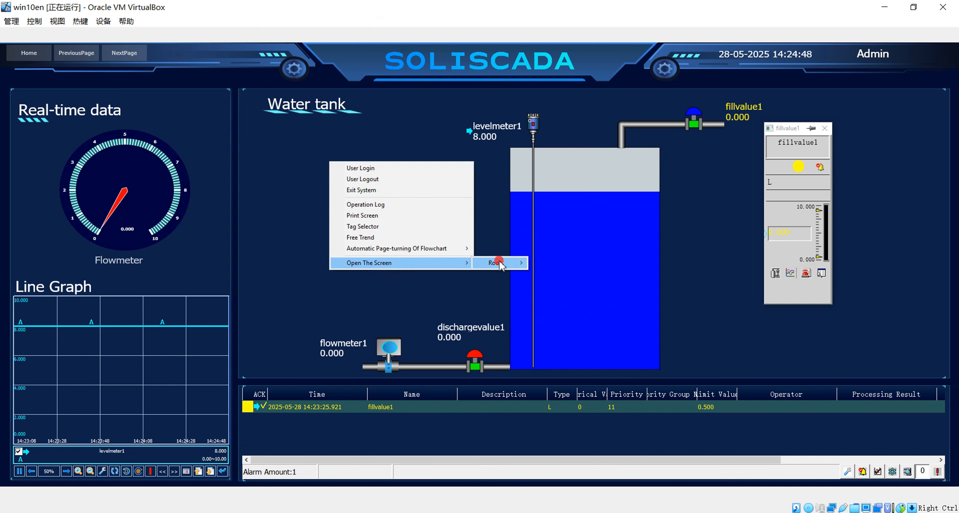
mouse_move(496, 263)
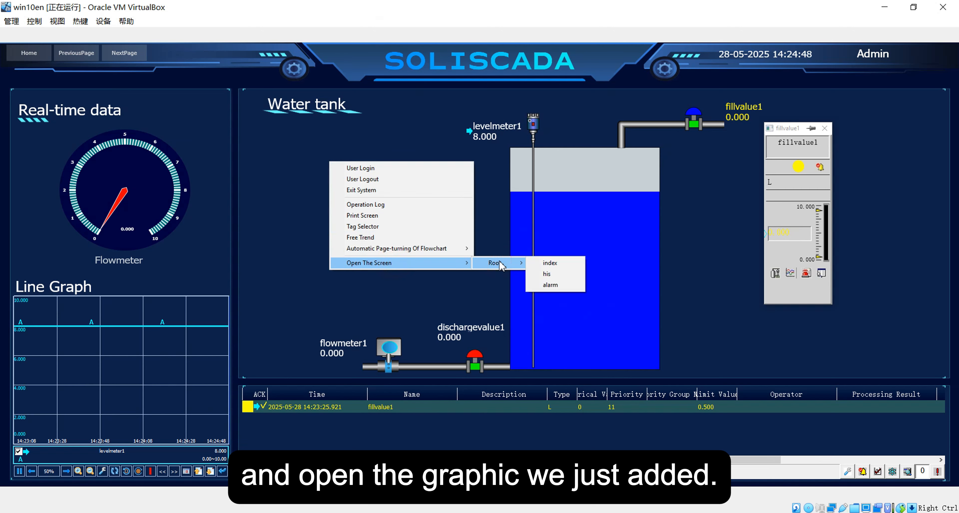
left_click(558, 285)
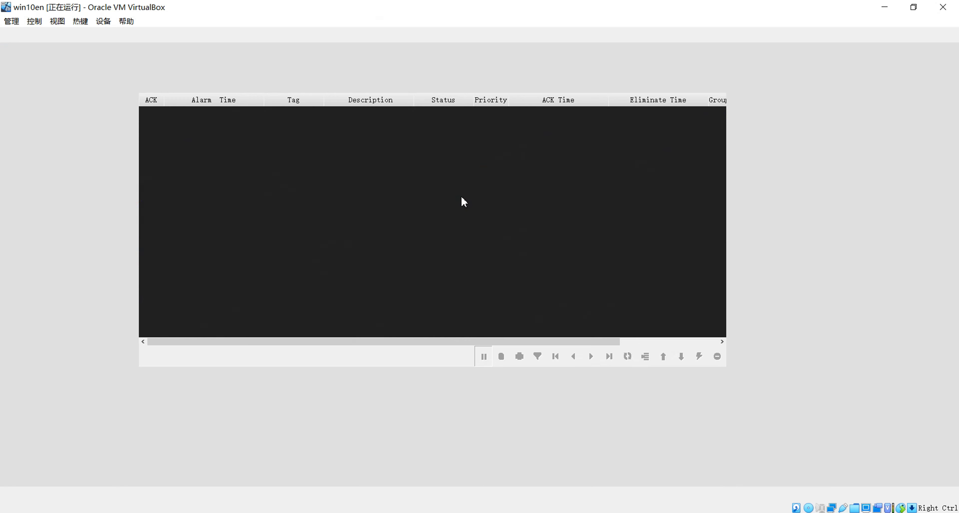
Examine the historical alarm records across all columns, including acknowledgement times and alarm values, and update the list
left_click(208, 269)
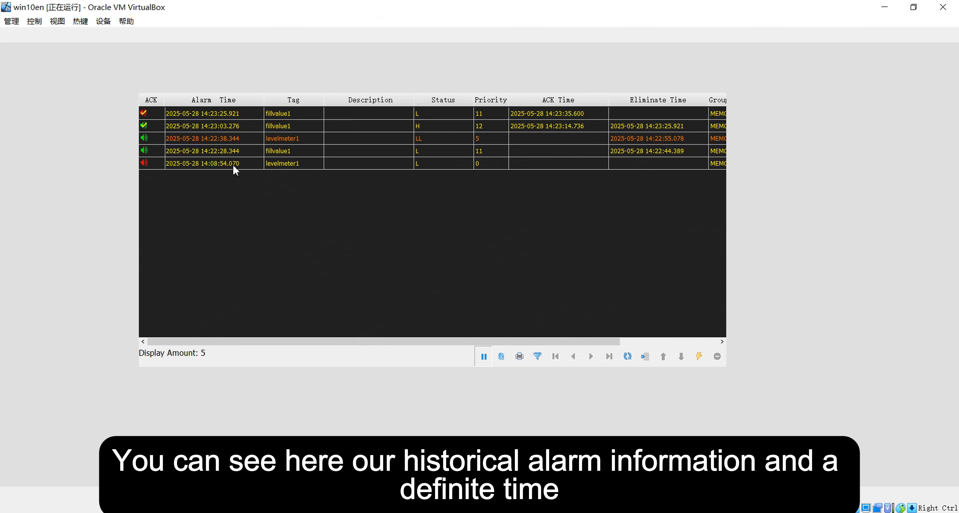
left_click(304, 118)
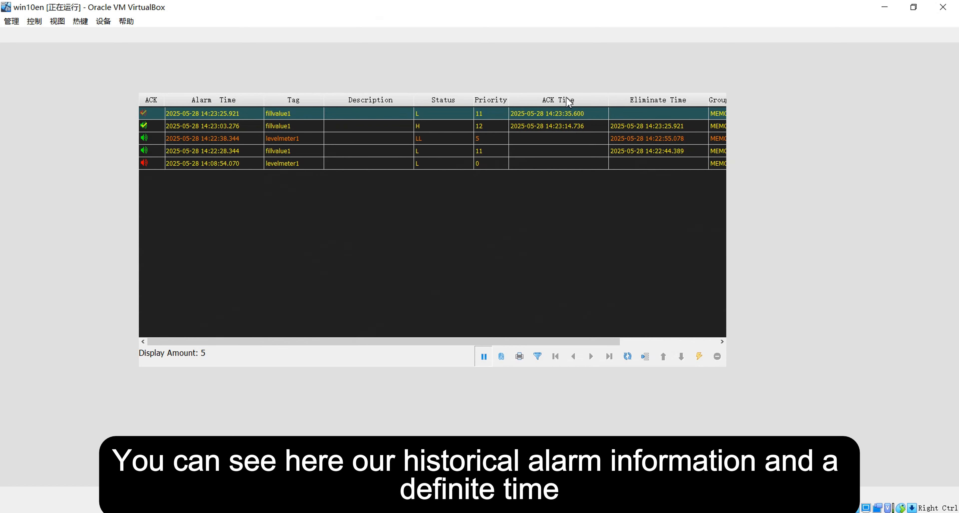
left_click_drag(487, 340, 657, 341)
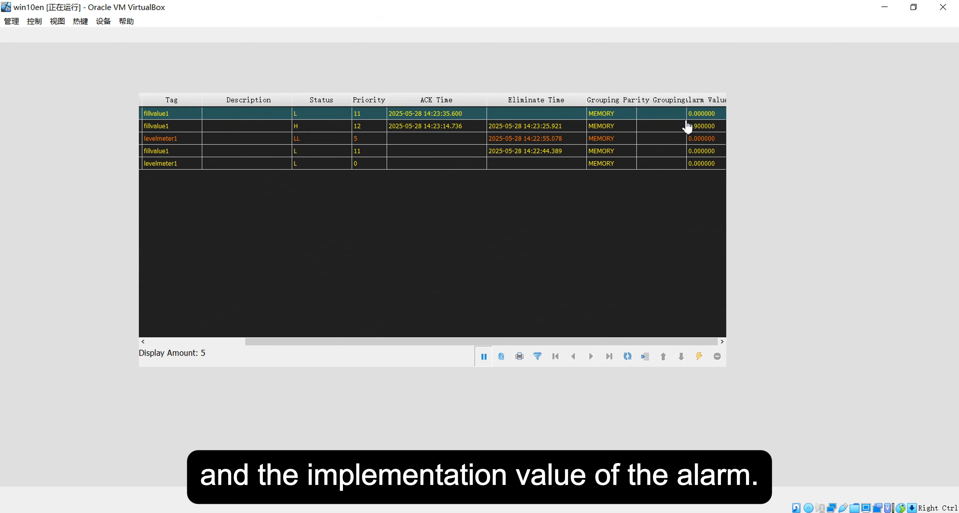
left_click_drag(554, 340, 320, 349)
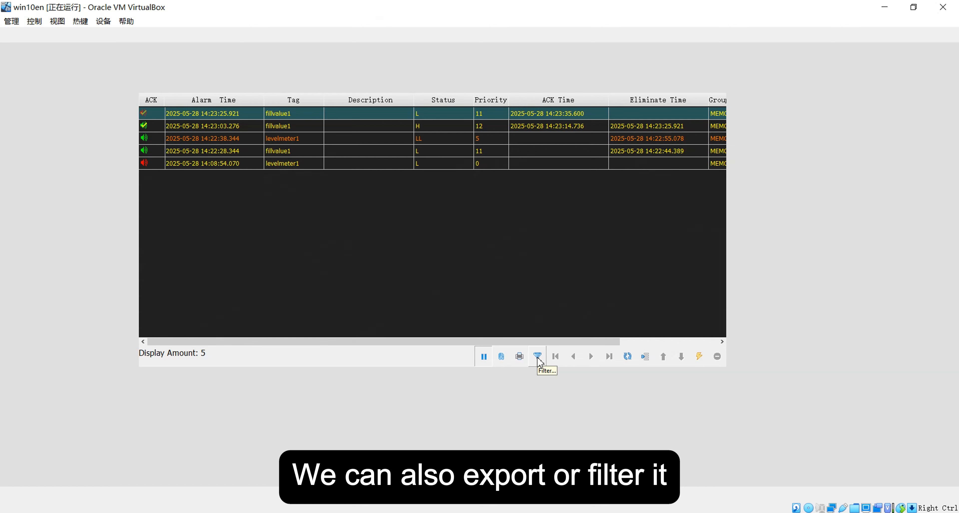
left_click(628, 357)
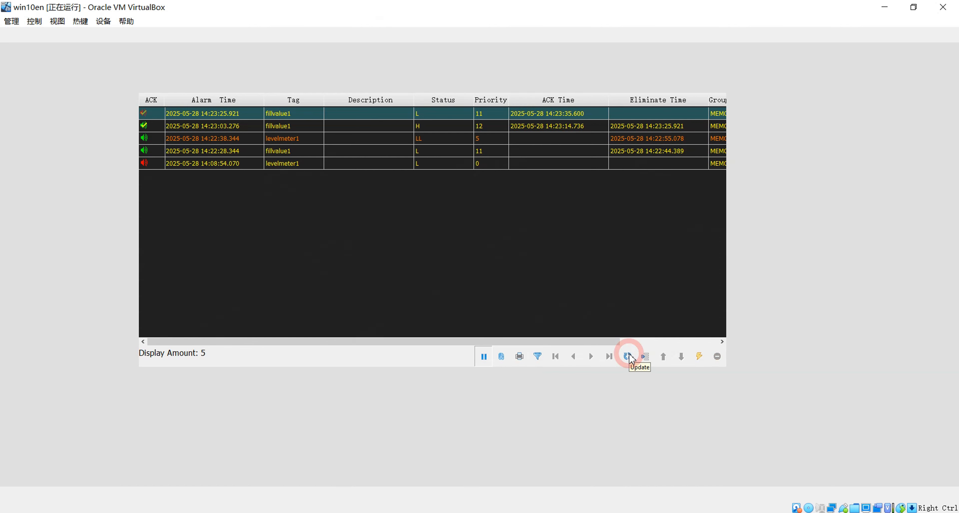
left_click(698, 357)
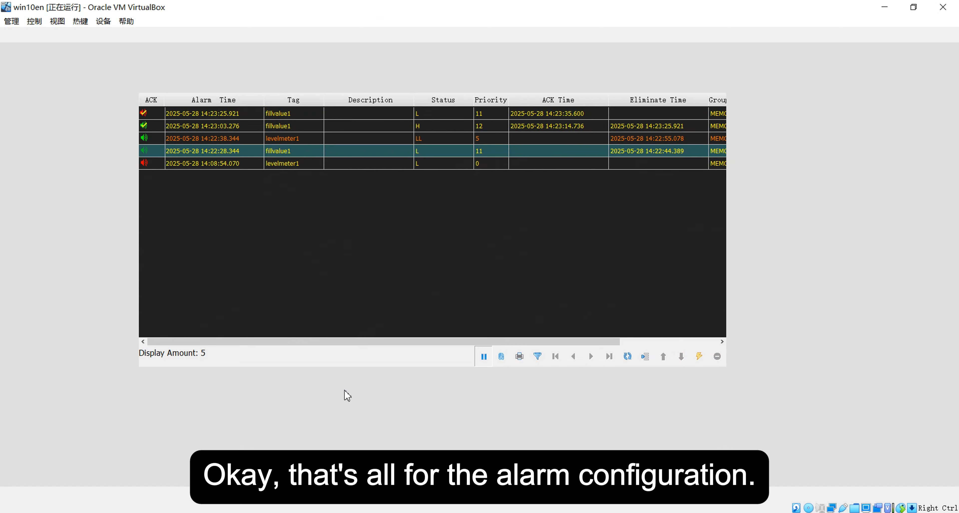
Switch back to VxExplorer, examine the project's Alarm Setting colors by alarm type, and cancel the dialog
key("super")
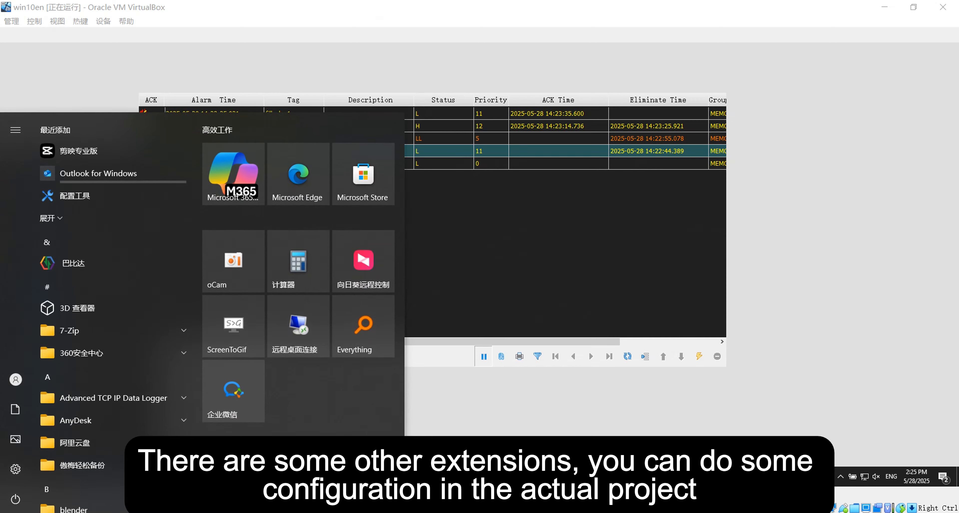
left_click(417, 508)
left_click(116, 480)
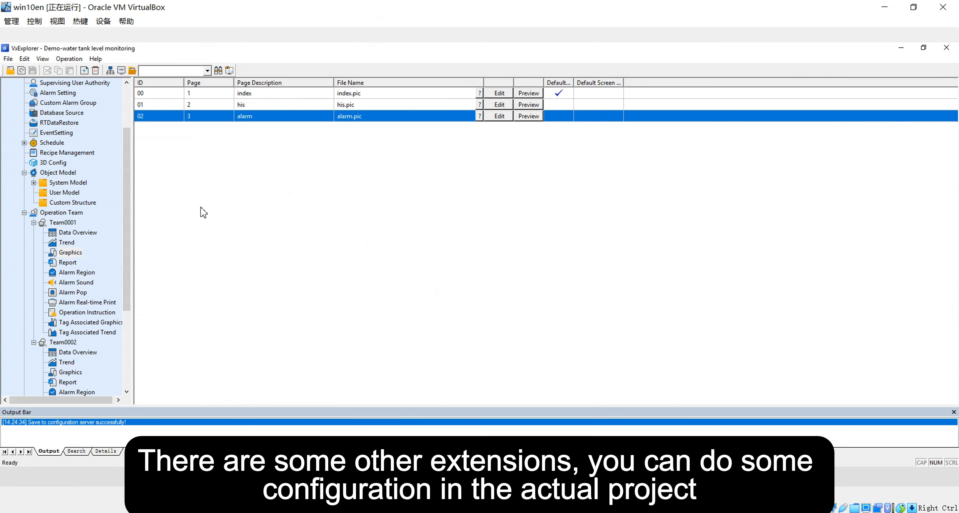
scroll(41, 178, "up", 3)
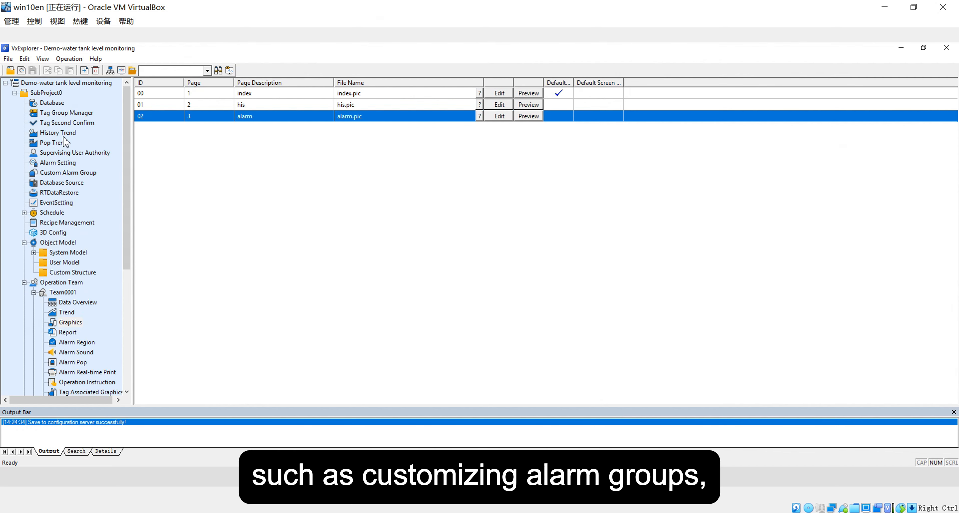
double_click(60, 163)
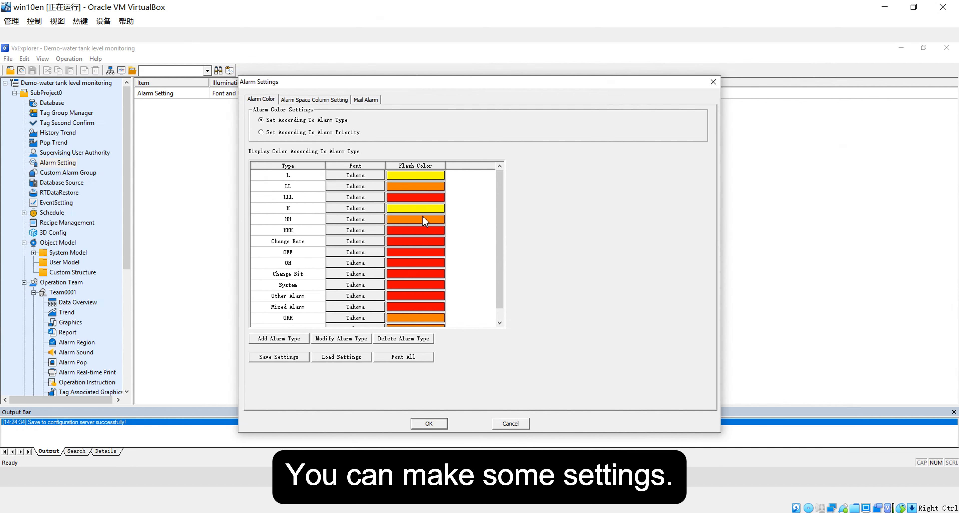
left_click(510, 424)
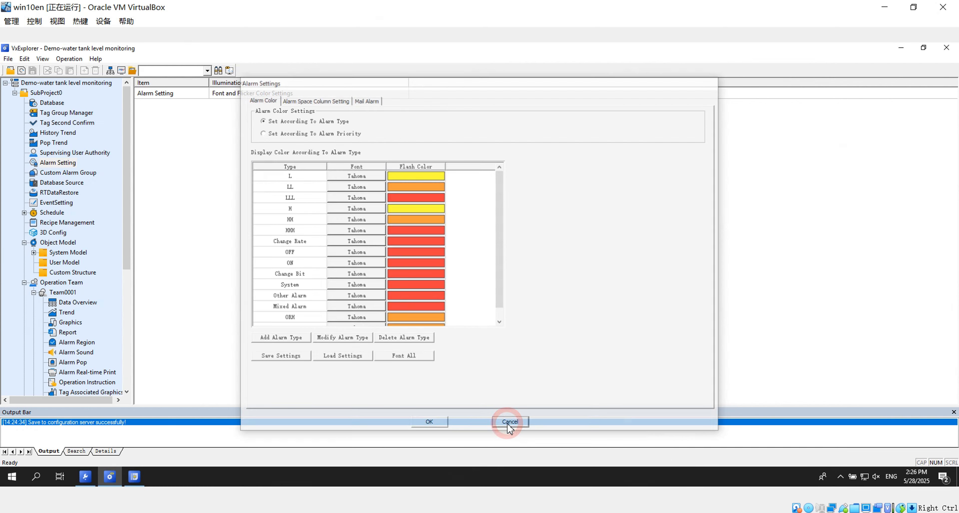
Try custom alarm group settings in Custom Alarm Group by adding three alarm groups and expanding the first, and cancel the dialog
double_click(74, 174)
left_click_drag(430, 147, 398, 135)
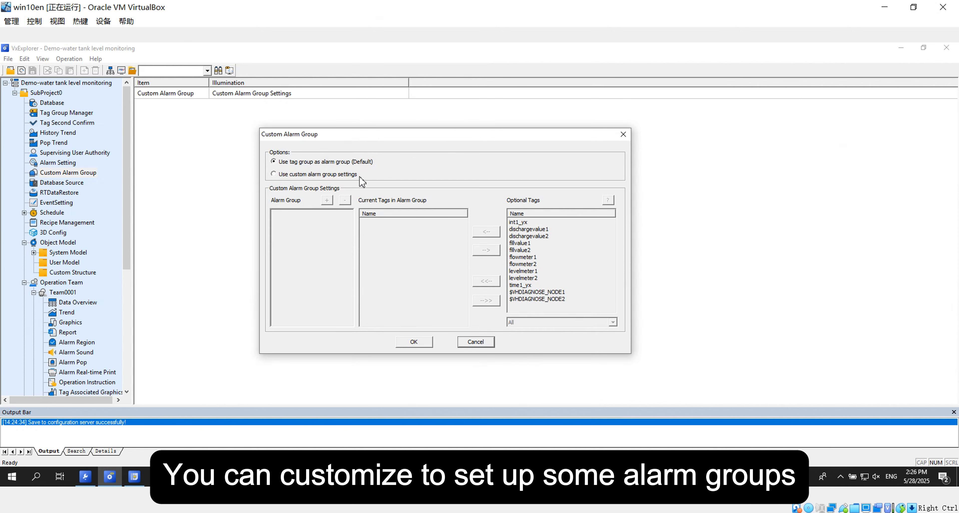
left_click(274, 174)
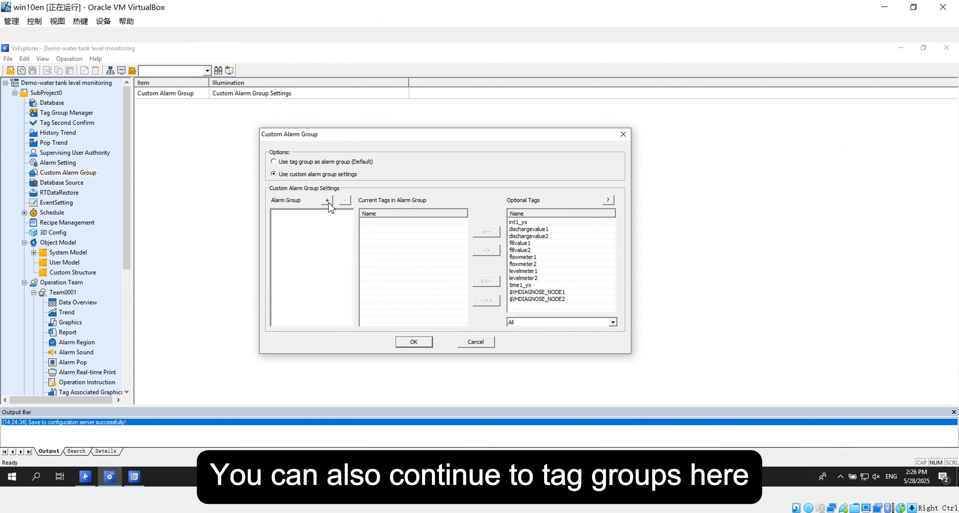
left_click(327, 200)
left_click(327, 200)
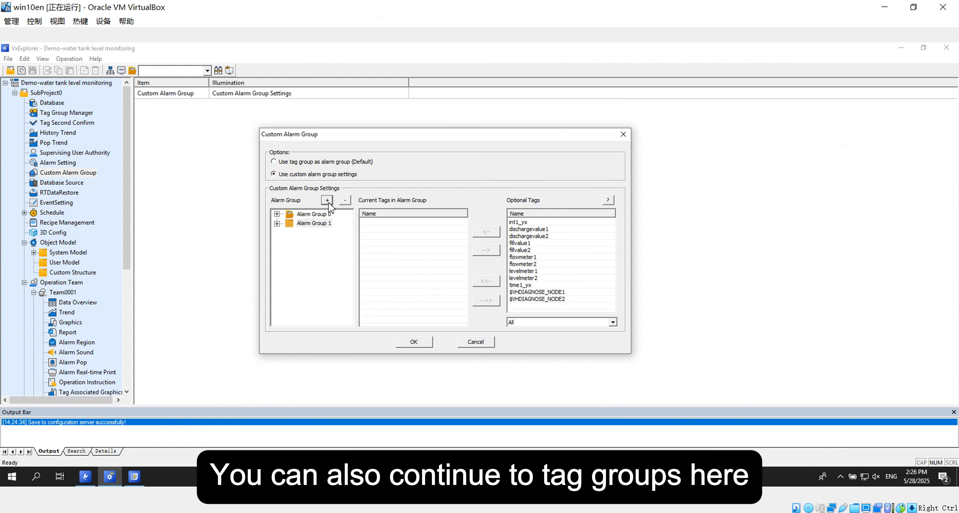
left_click(328, 201)
left_click(276, 214)
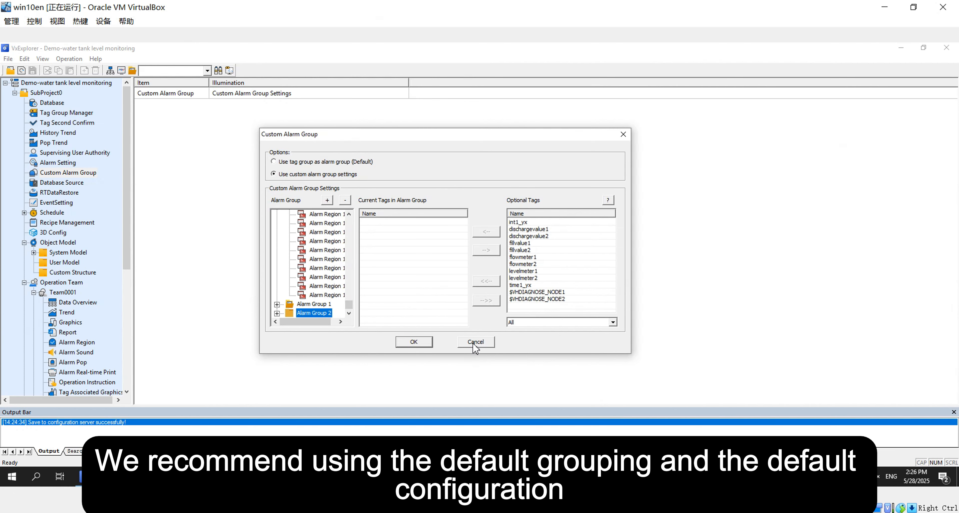
left_click(473, 345)
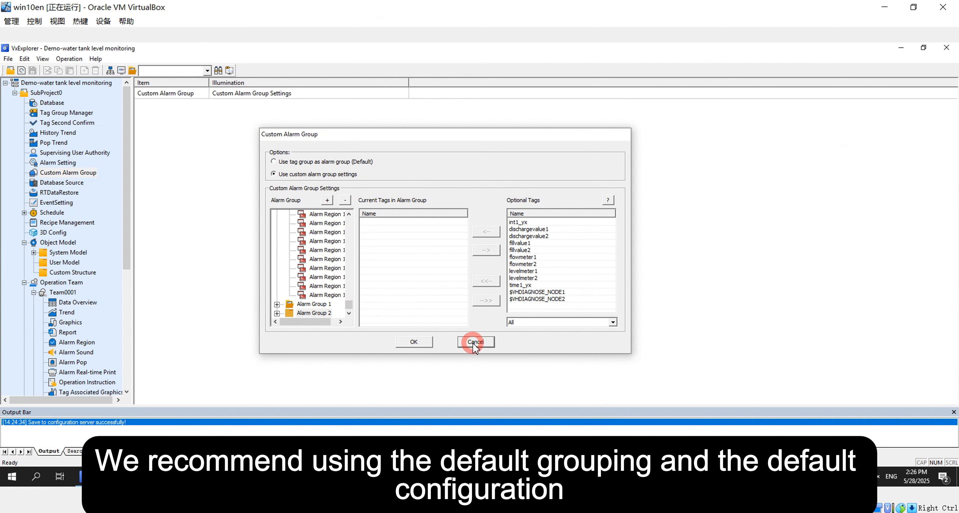
Examine the new operation guide options under Team0001's Operation Instruction, including the prompt link actions and description fields, and cancel both dialogs
left_click(64, 165)
left_click_drag(133, 261, 172, 270)
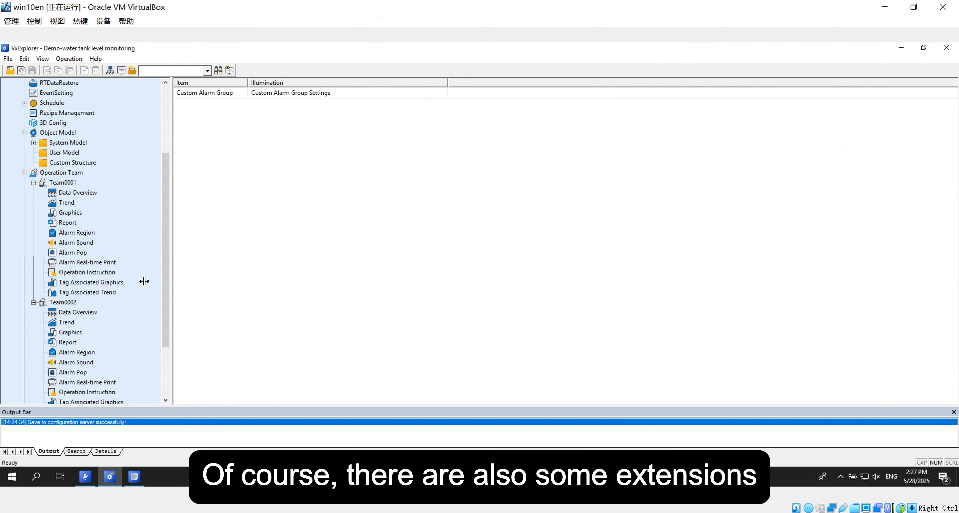
double_click(92, 276)
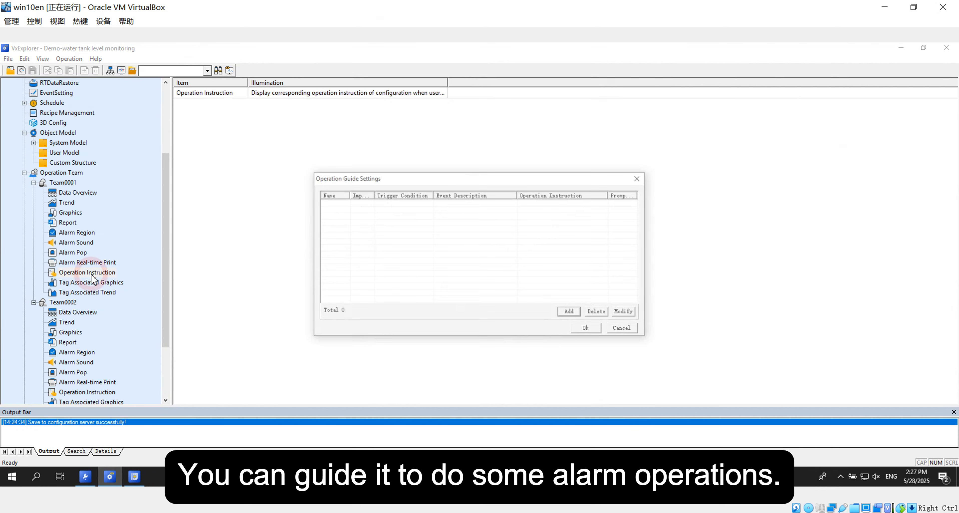
left_click(575, 314)
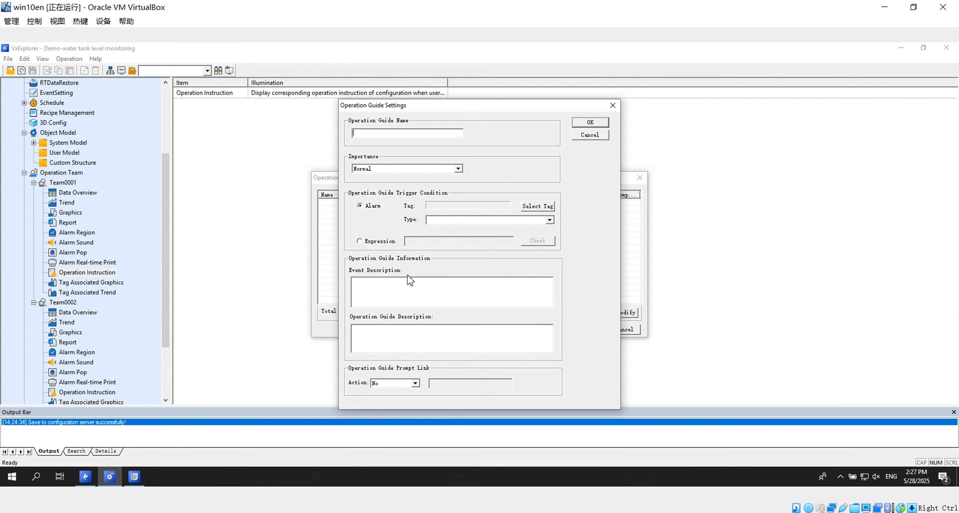
left_click(416, 384)
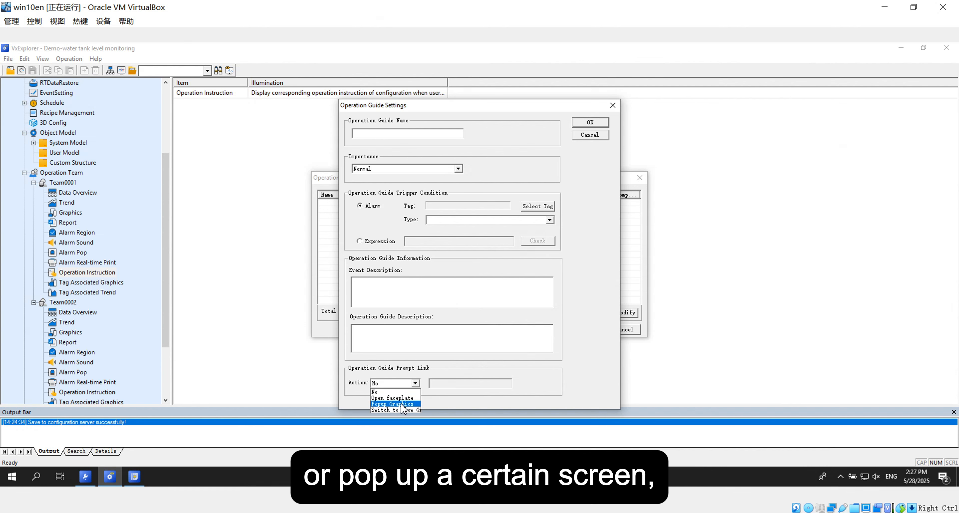
left_click(385, 274)
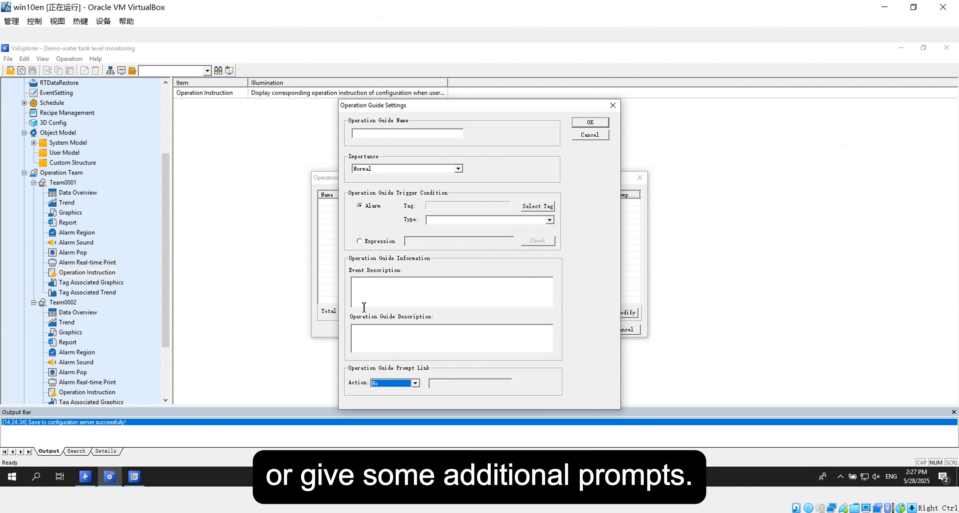
left_click(395, 331)
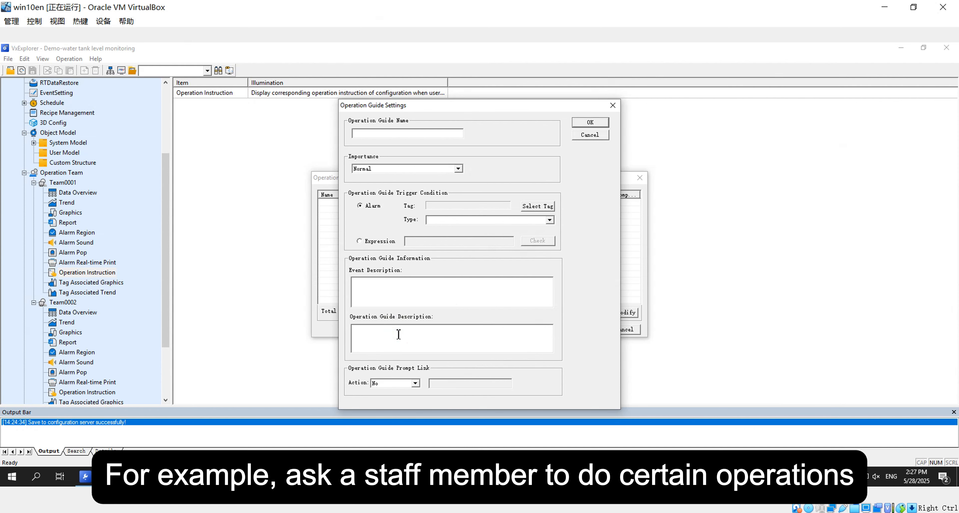
left_click(598, 135)
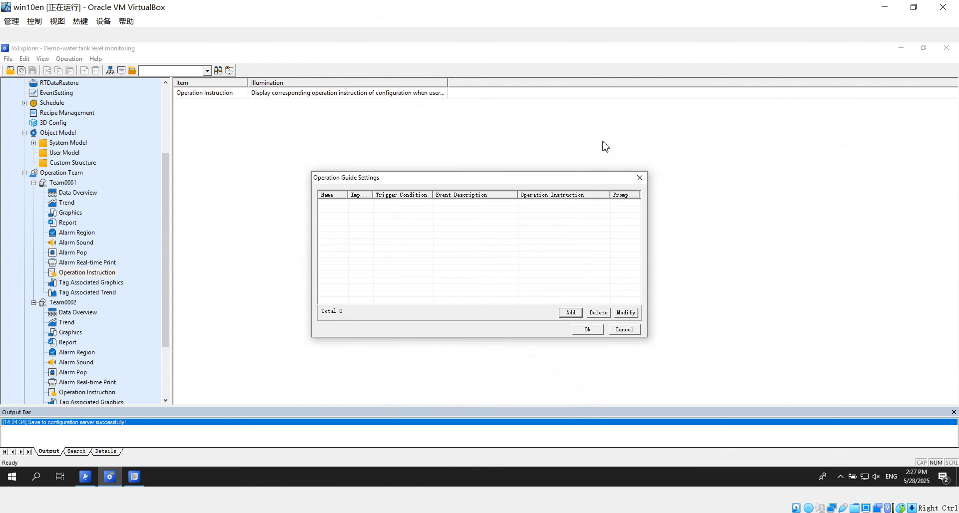
left_click(629, 330)
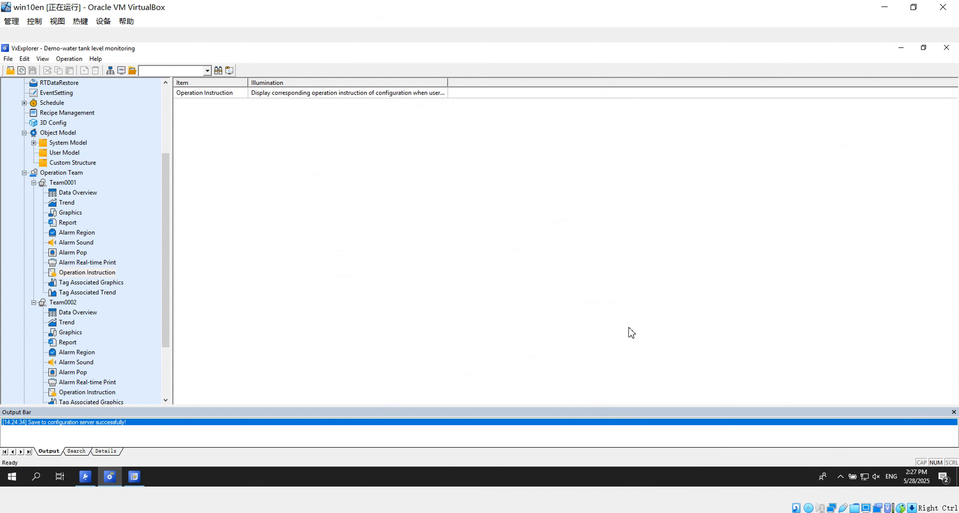
left_click(342, 250)
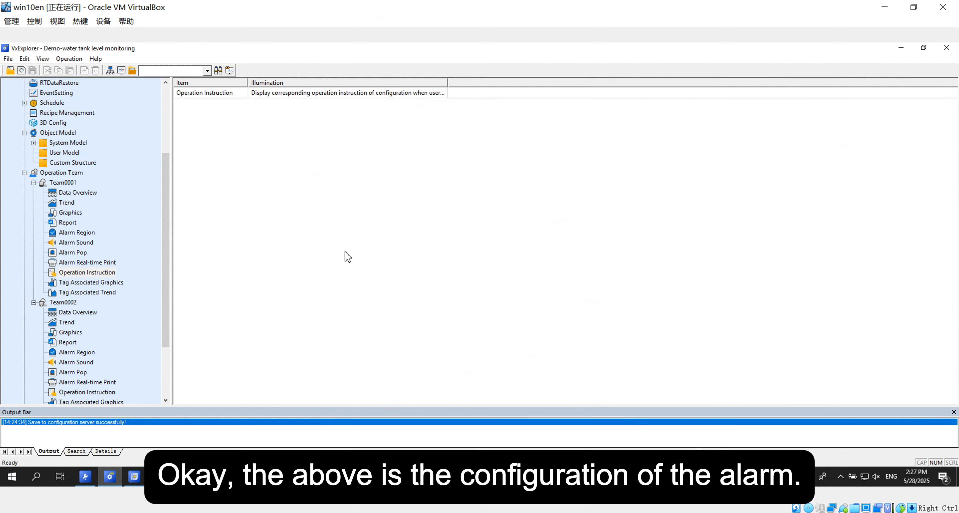